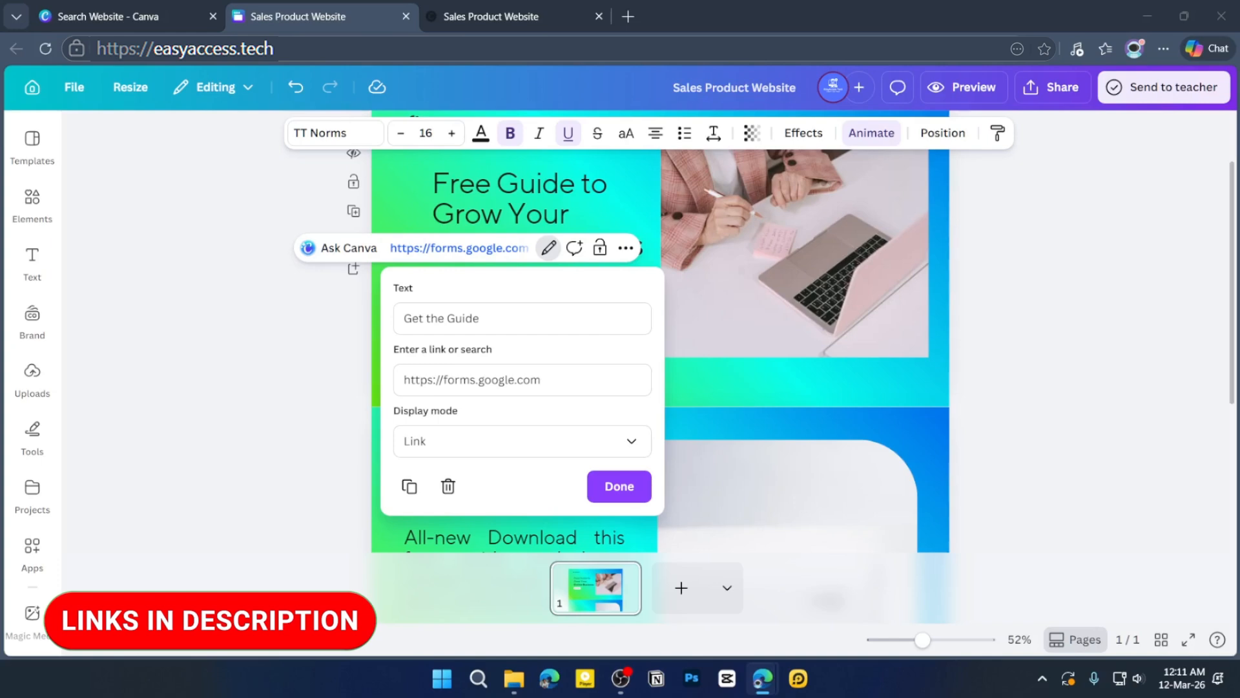
# - View the published landing page and open it in a private browser window
pyautogui.hotkey('ctrl', 'Tab')
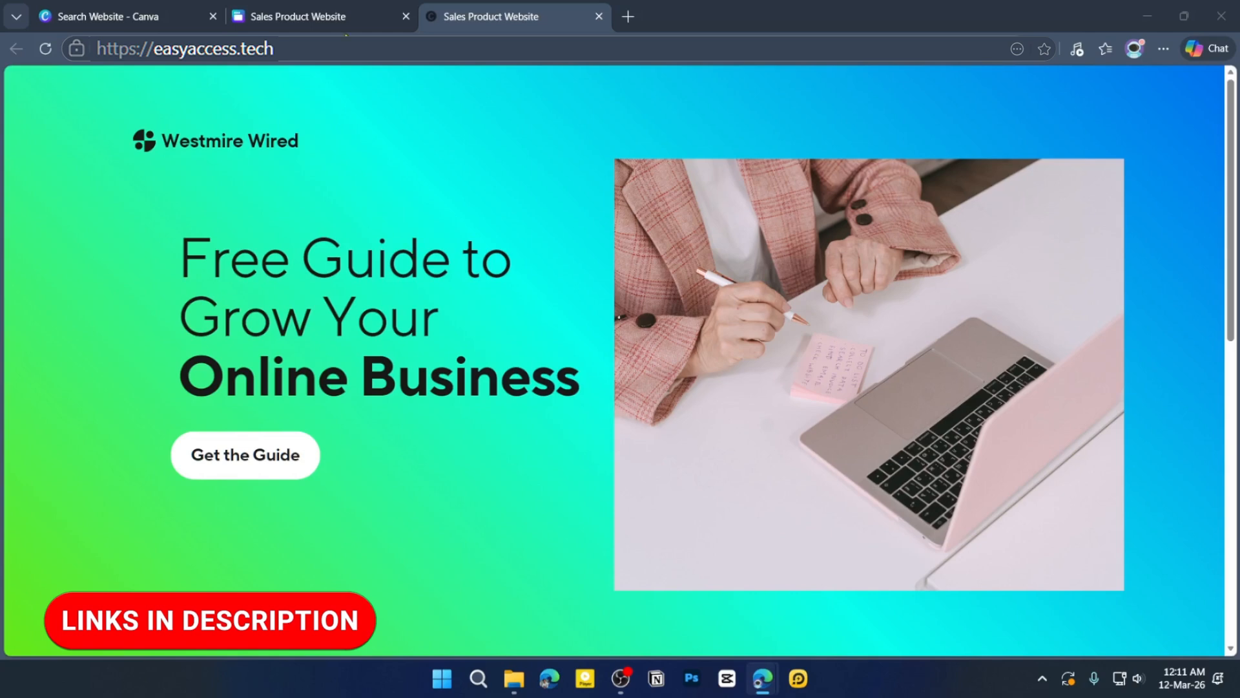
pyautogui.hotkey('ctrl', 'shift', 'Tab')
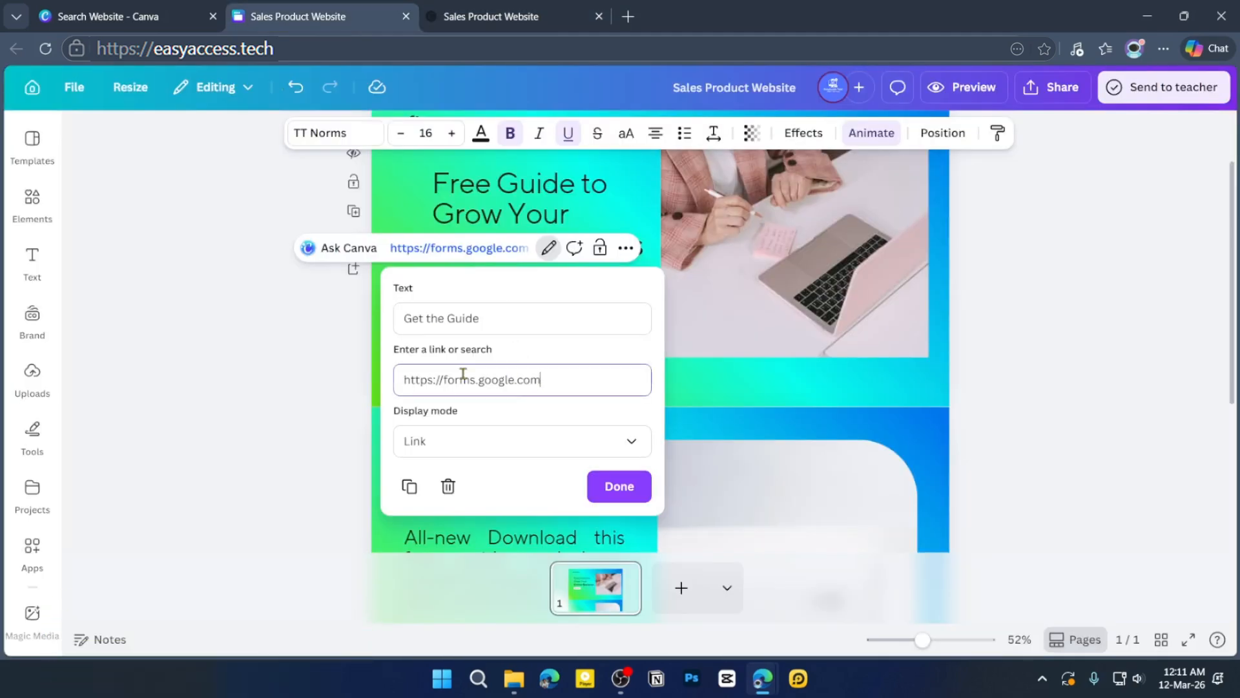
pyautogui.click(1163, 49)
pyautogui.click(539, 26)
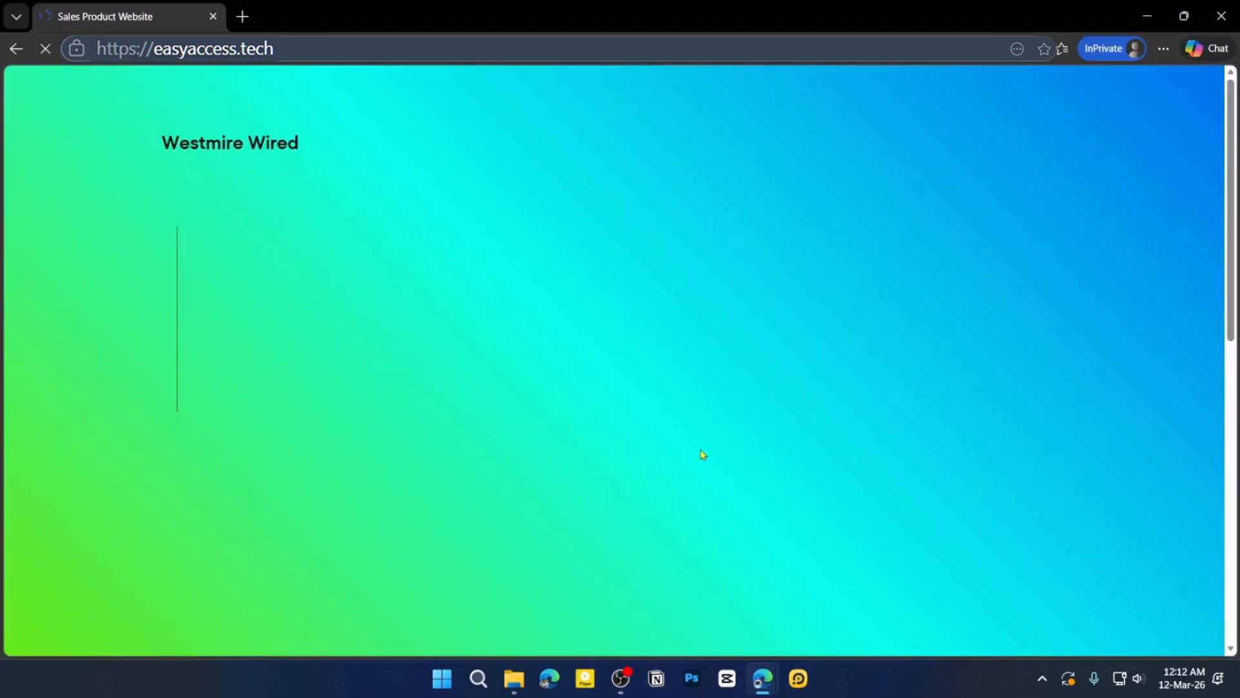
# - Test the link of the Get the Guide button on the published landing page
pyautogui.scroll(-2, 333, 328)
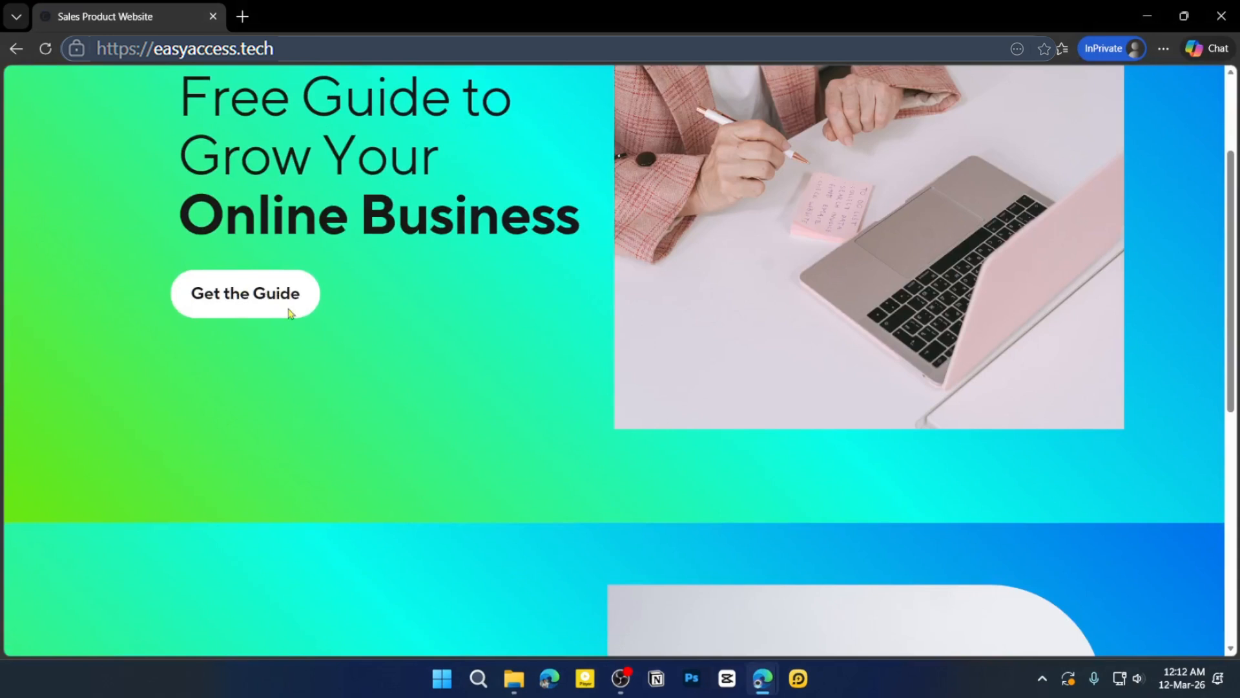
pyautogui.moveTo(260, 292); pyautogui.dragTo(268, 294)
pyautogui.moveTo(192, 295); pyautogui.dragTo(316, 294)
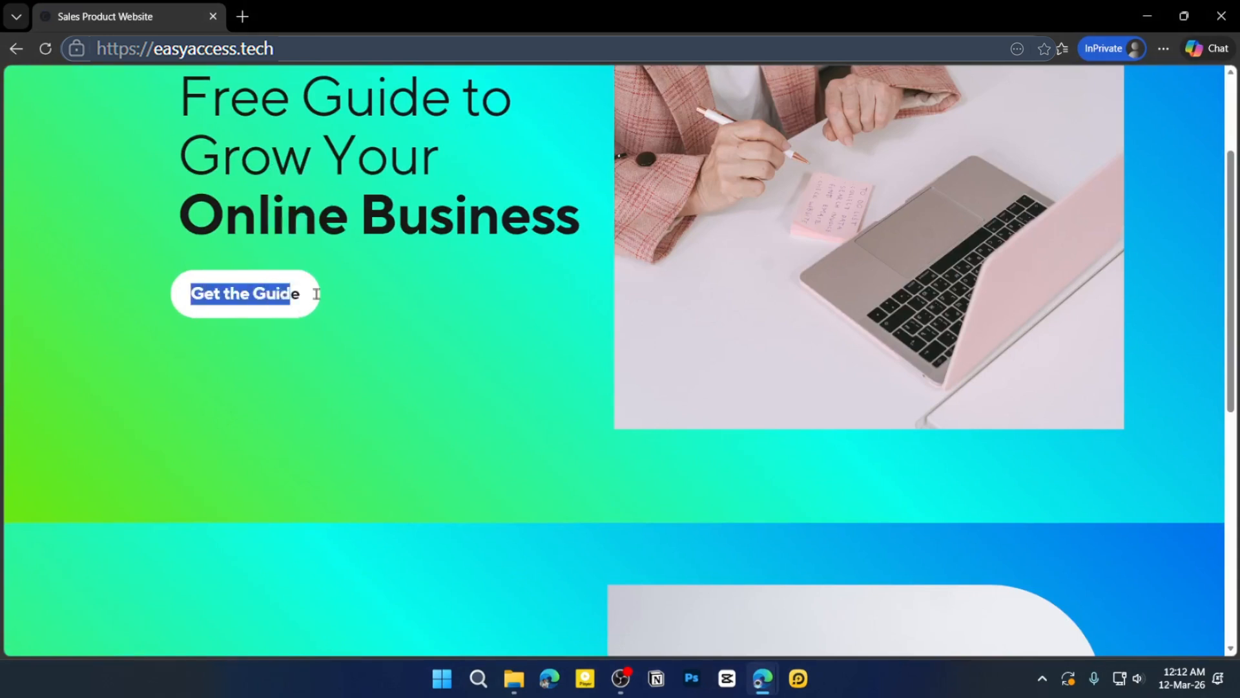
pyautogui.click(261, 321)
pyautogui.click(285, 313)
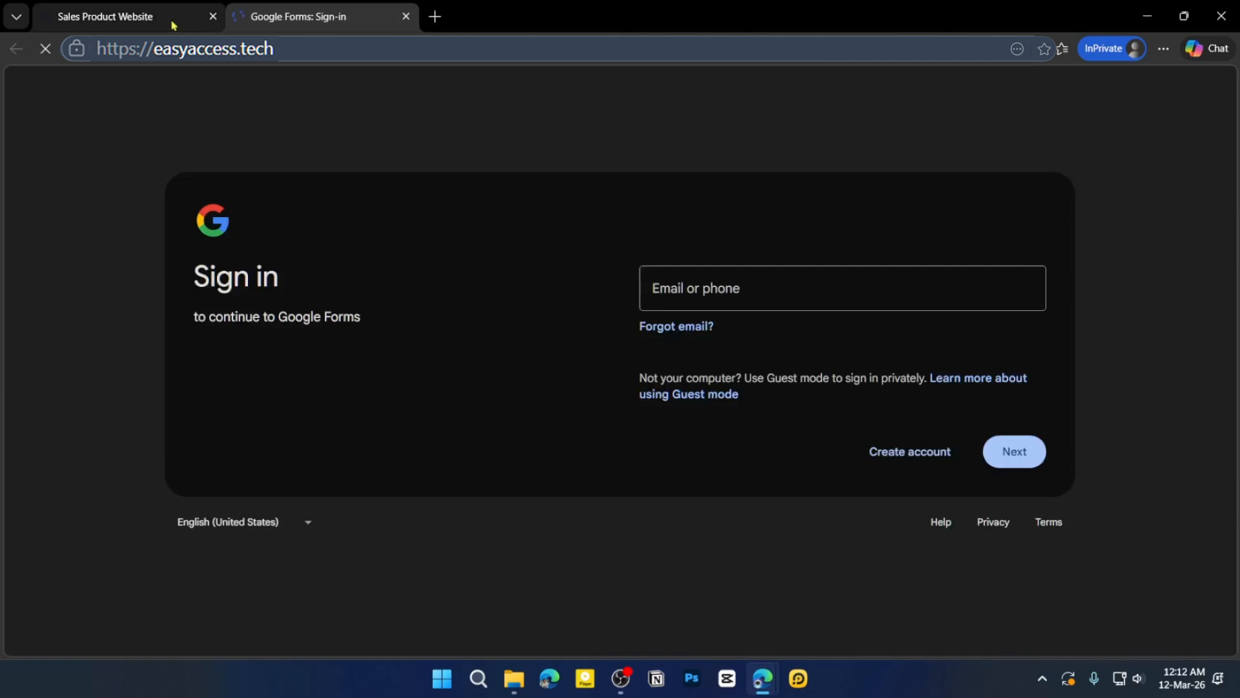
pyautogui.click(207, 21)
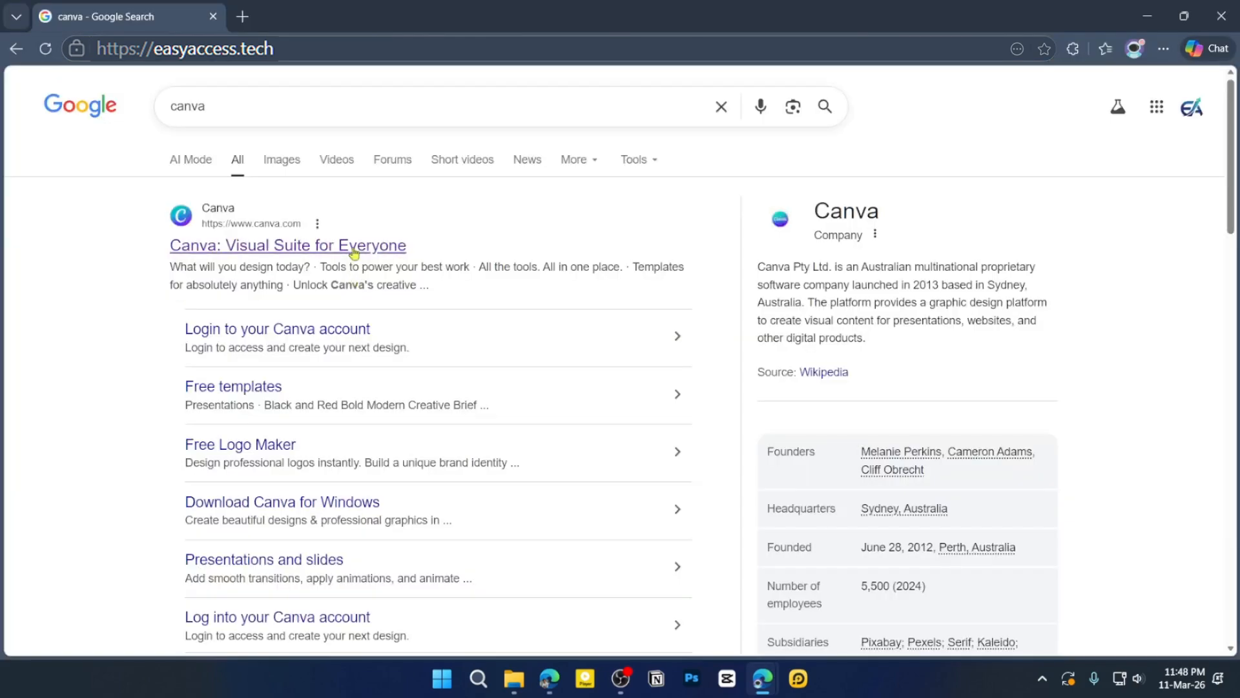
# - Open the Canva website from the search results and sign in with the saved Google account
pyautogui.click(349, 248)
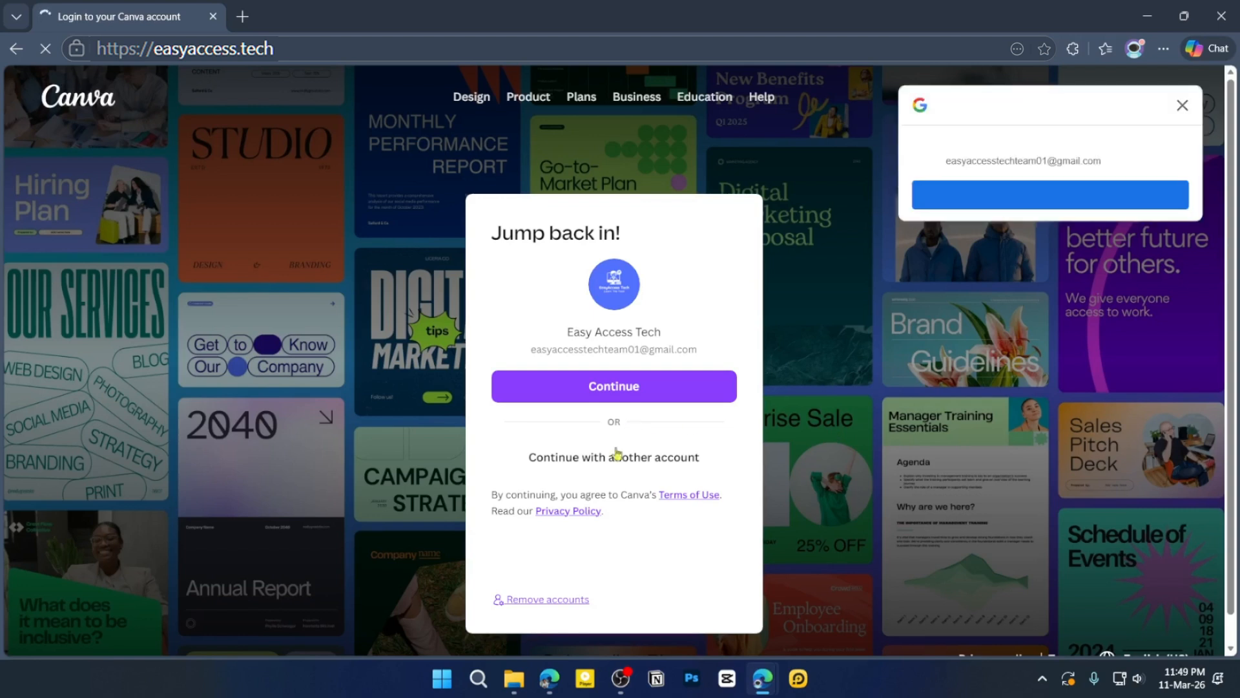
pyautogui.click(1069, 198)
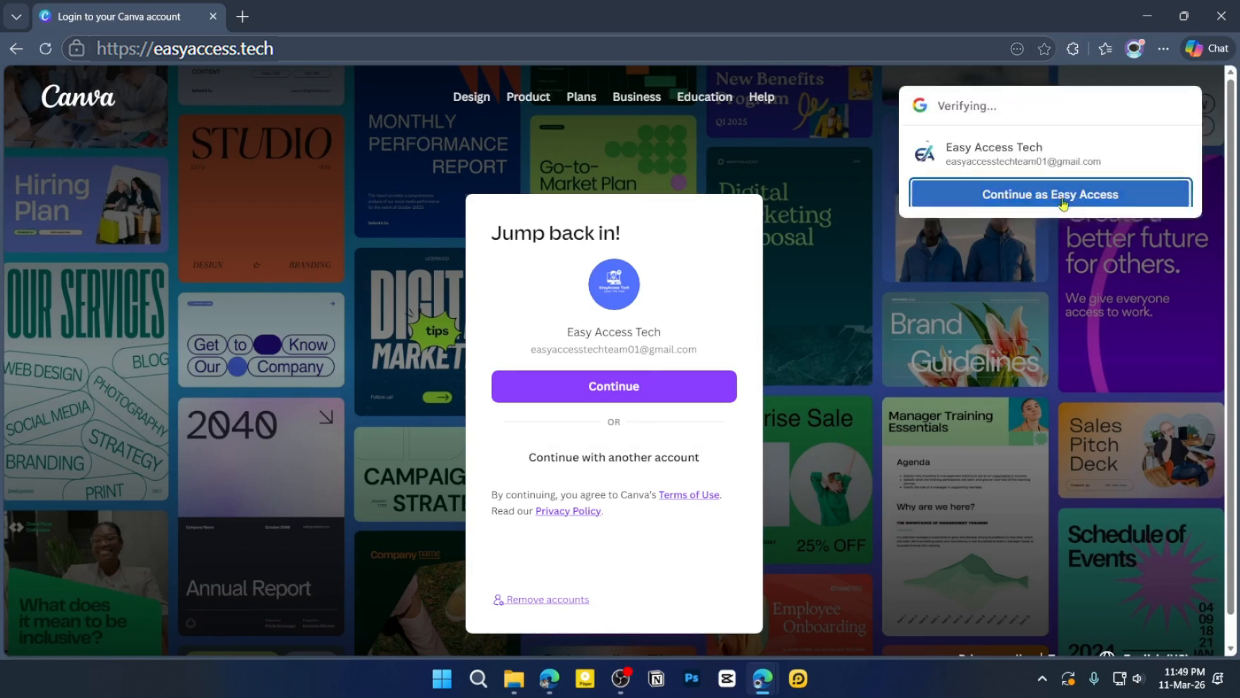
pyautogui.click(721, 382)
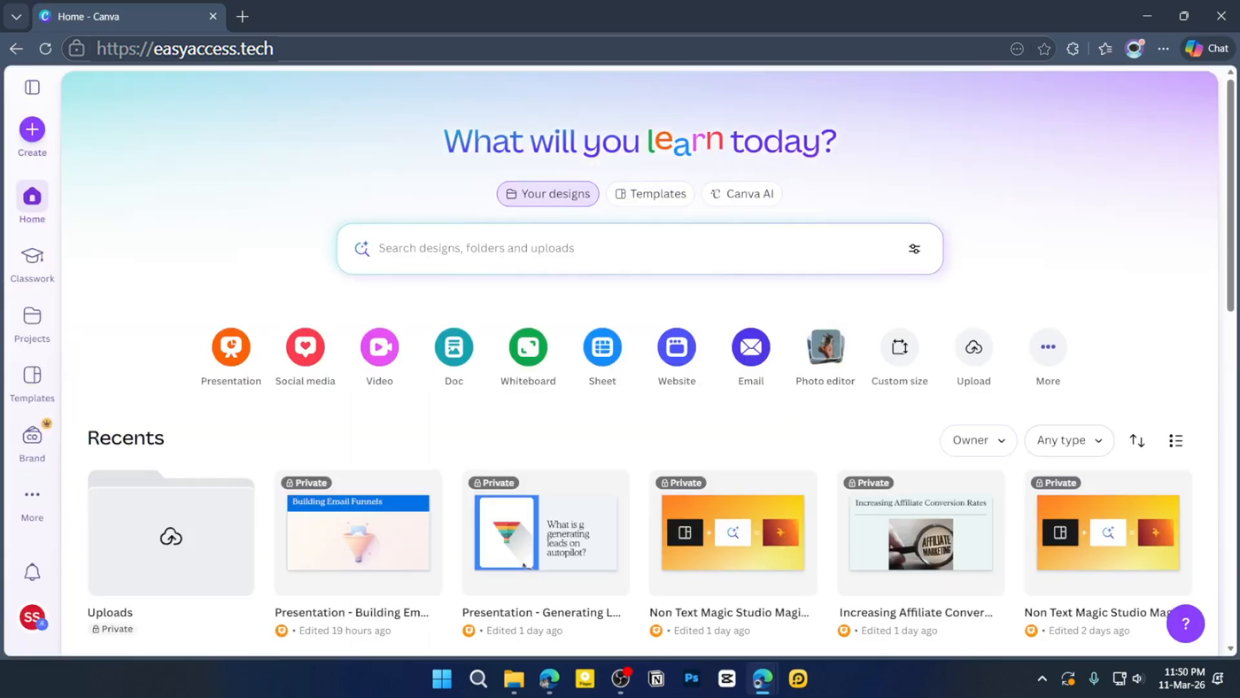
# - Search the Canva templates for "Website" and browse the designs
pyautogui.click(542, 265)
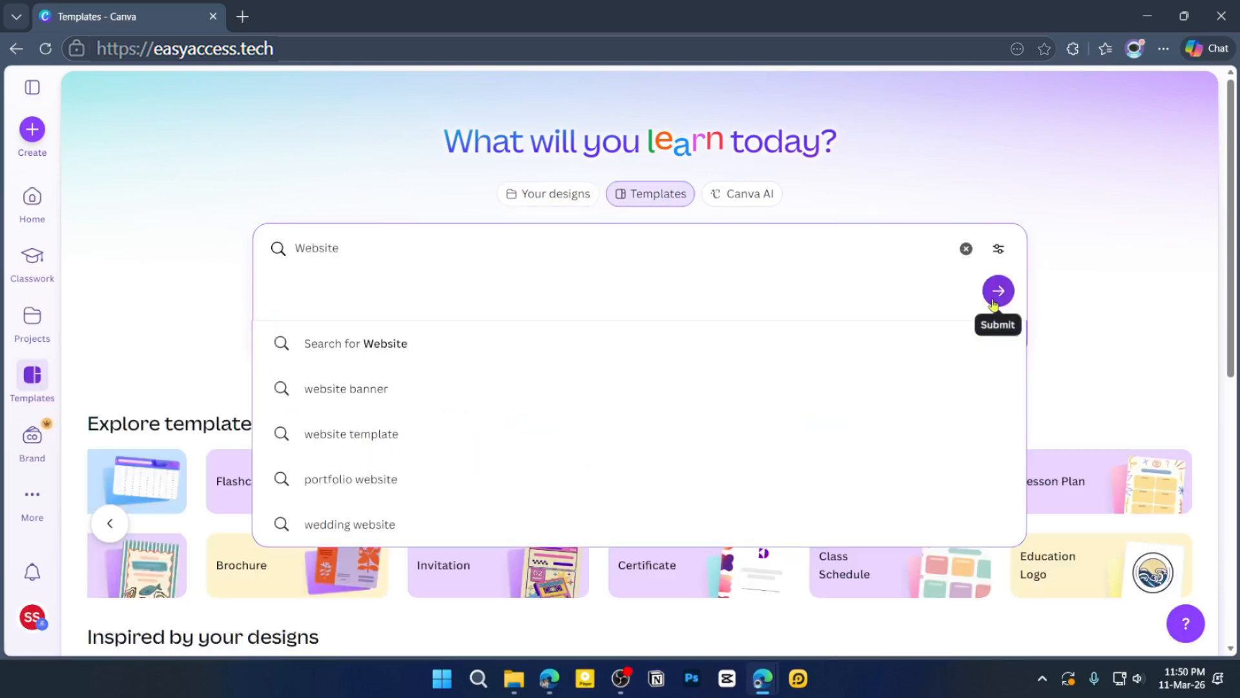
pyautogui.click(998, 290)
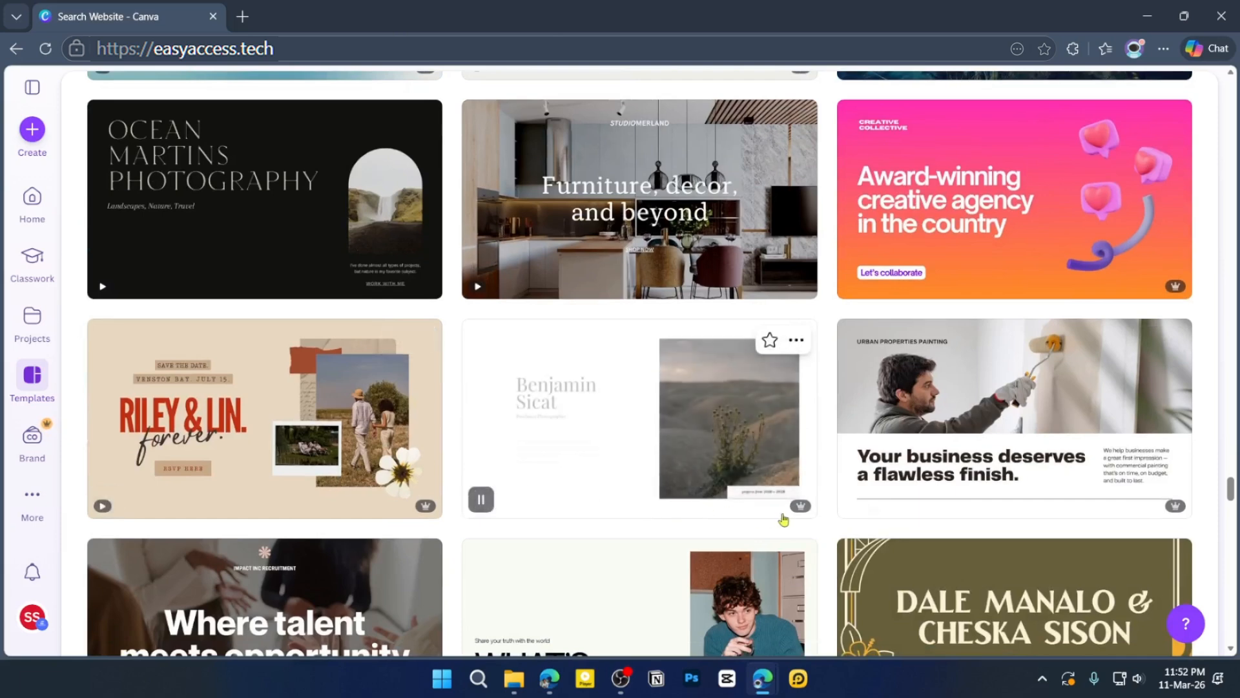
pyautogui.scroll(-20, 783, 520)
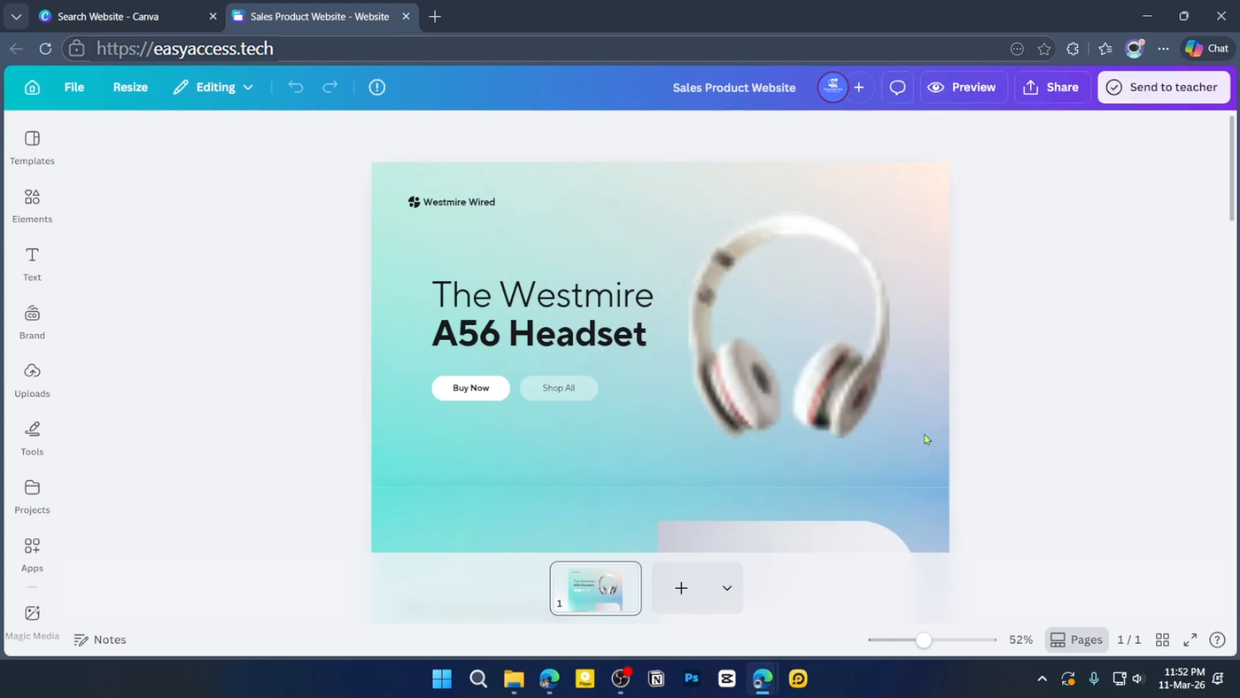
# - Review the Sales Product Website template's sections down to the Connect with us section
pyautogui.scroll(-4, 652, 462)
pyautogui.scroll(-10, 657, 464)
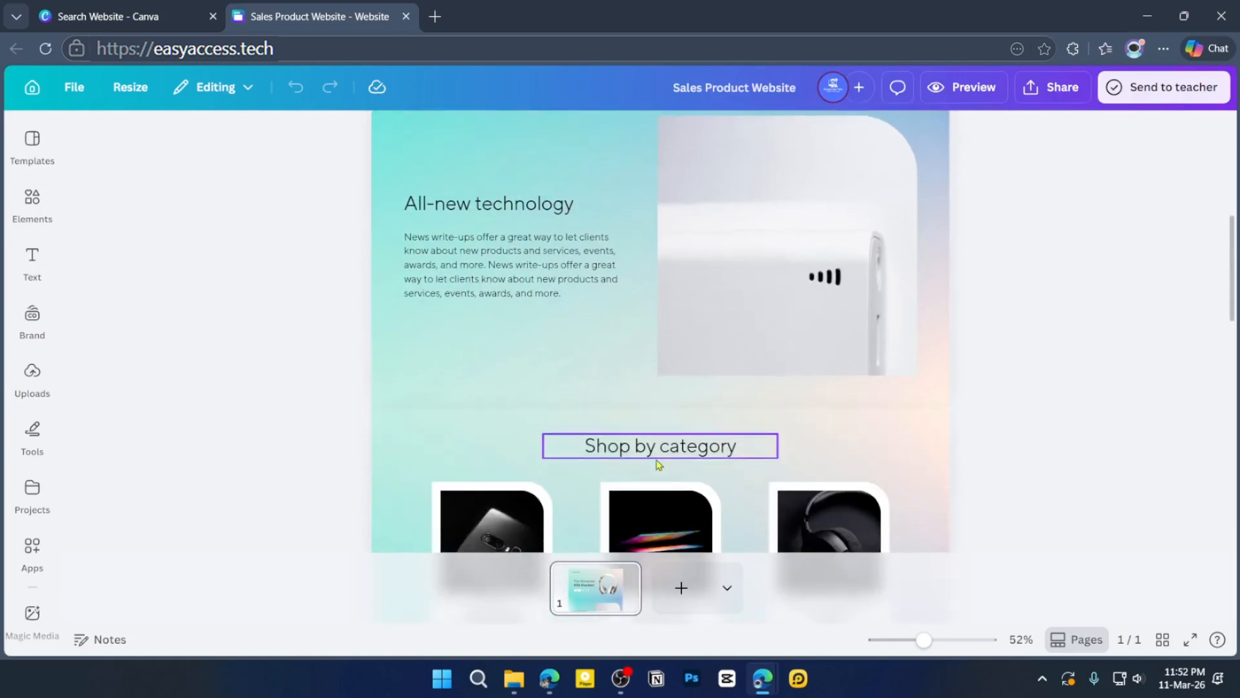
pyautogui.scroll(-2, 657, 463)
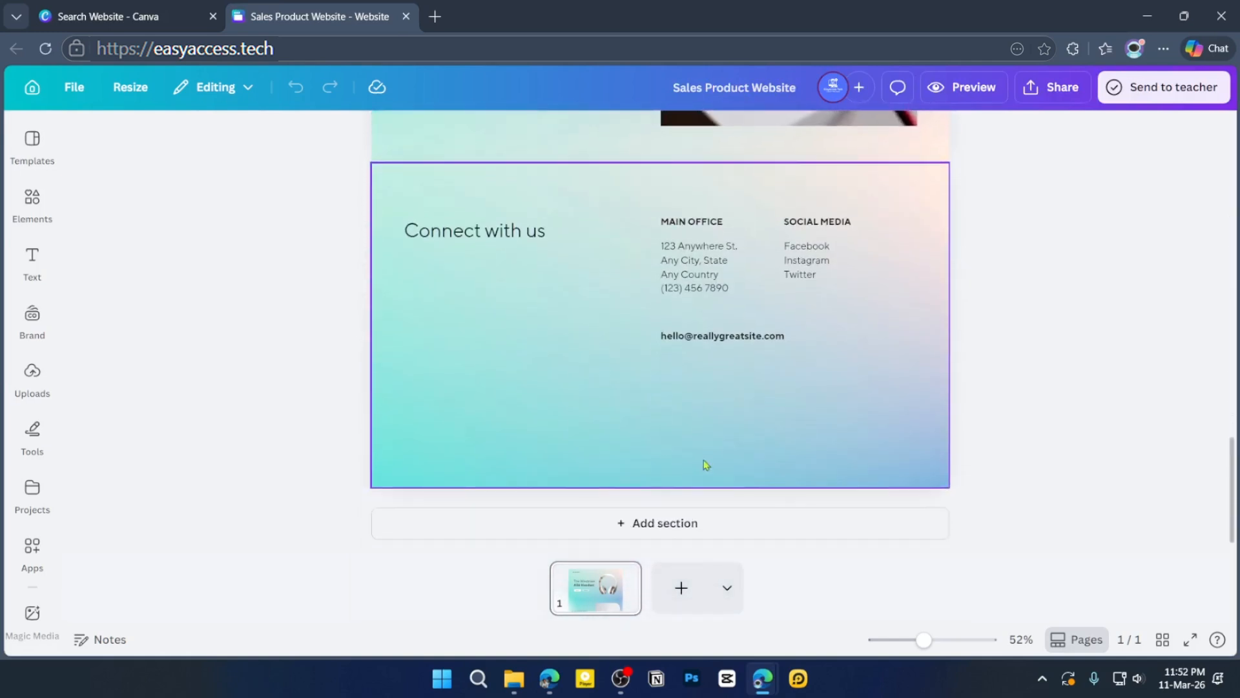
pyautogui.click(820, 461)
pyautogui.scroll(3, 819, 457)
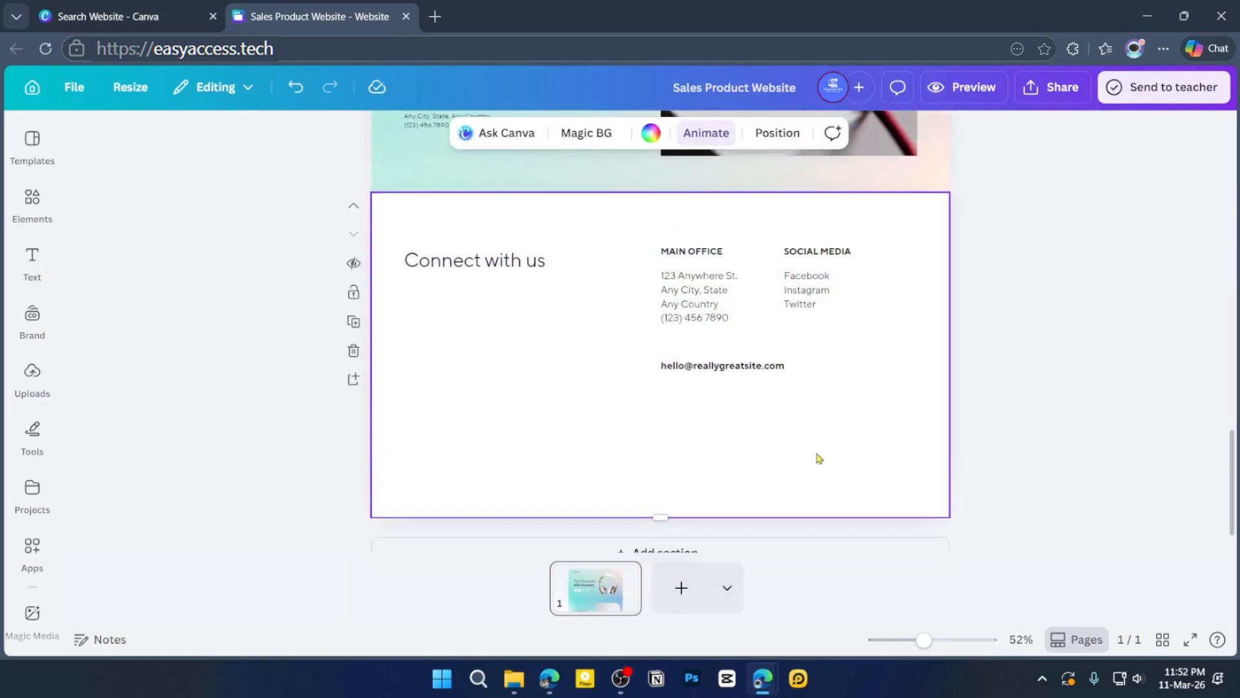
# - Replace the hero headline with "Free Guide to Grow Your Online Business"
pyautogui.click(630, 302)
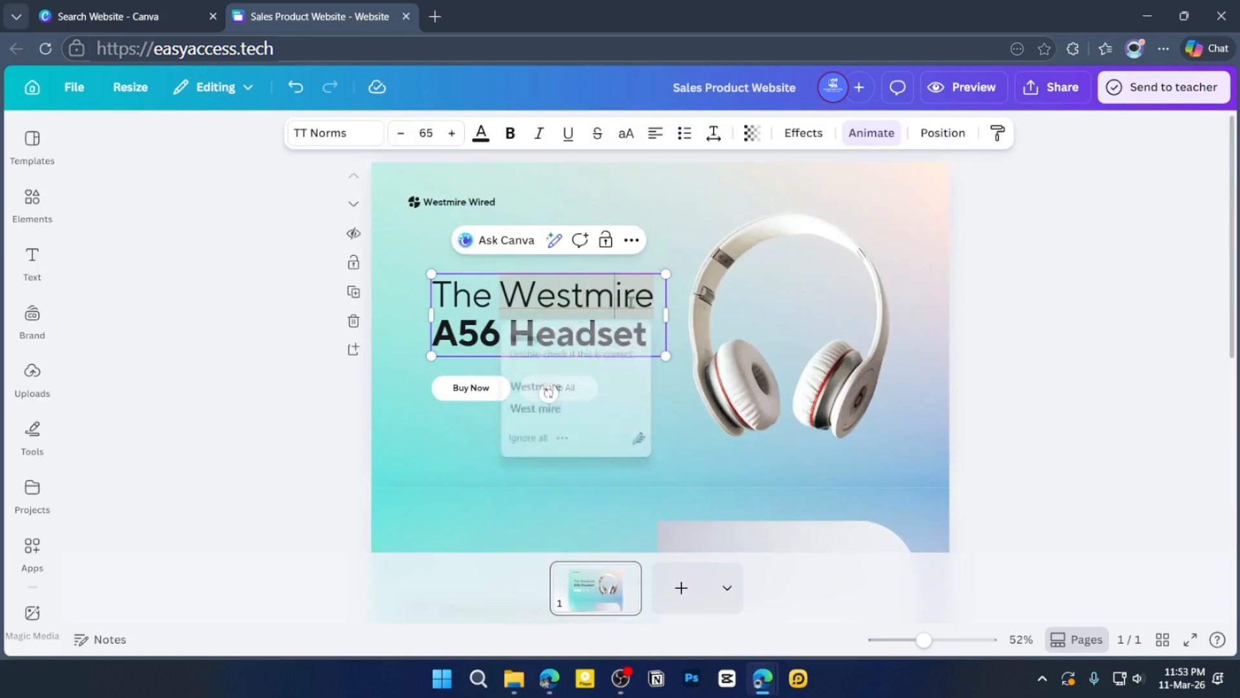
pyautogui.moveTo(653, 296); pyautogui.dragTo(450, 292)
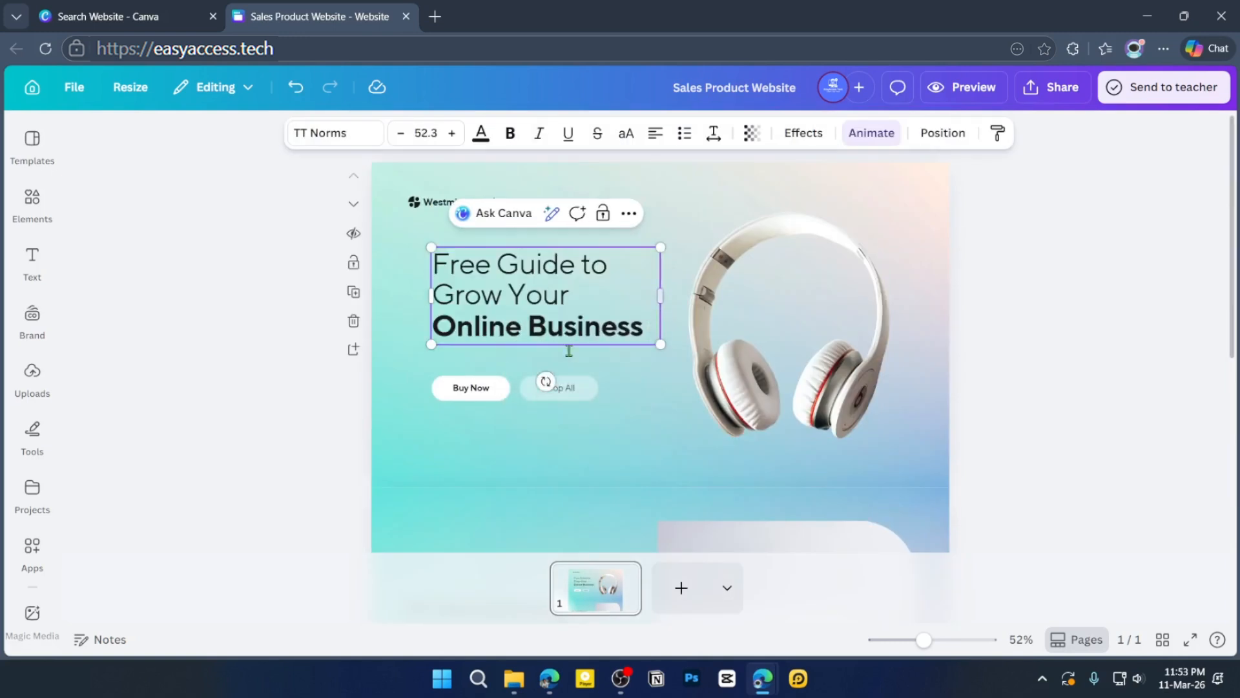
pyautogui.click(1057, 421)
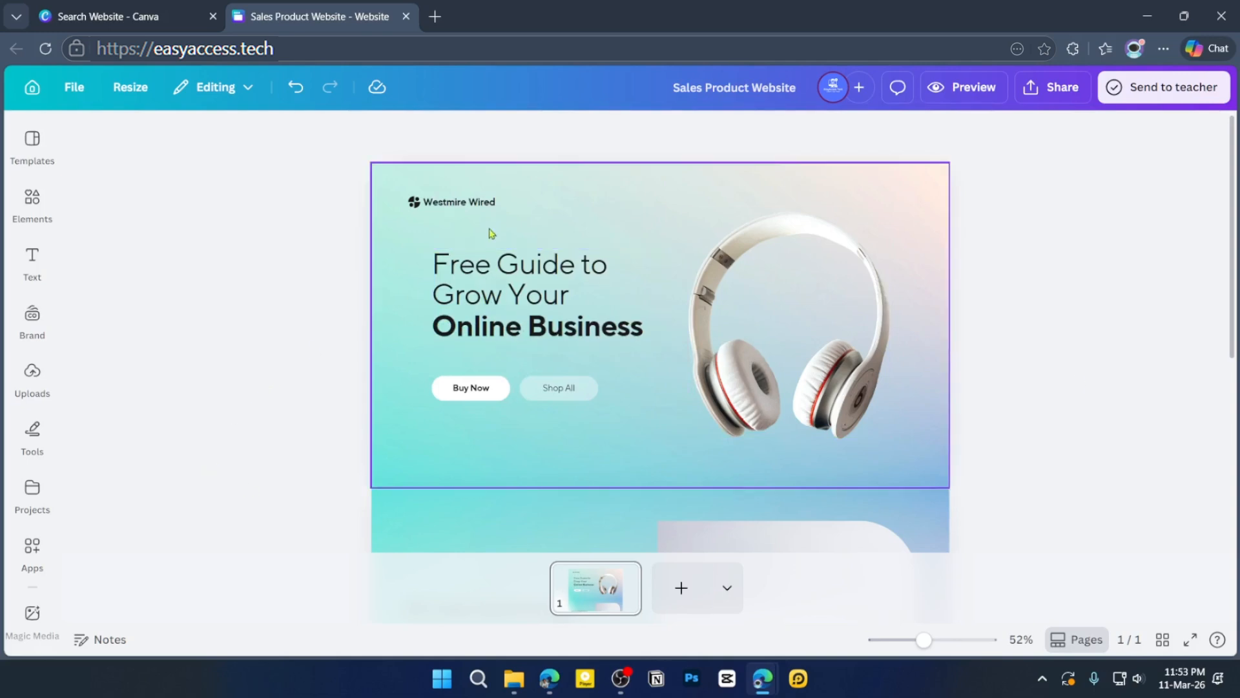
# - Change the second section's text to "All-new Download this free guide and learn simple strategies to grow your online business."
pyautogui.click(479, 205)
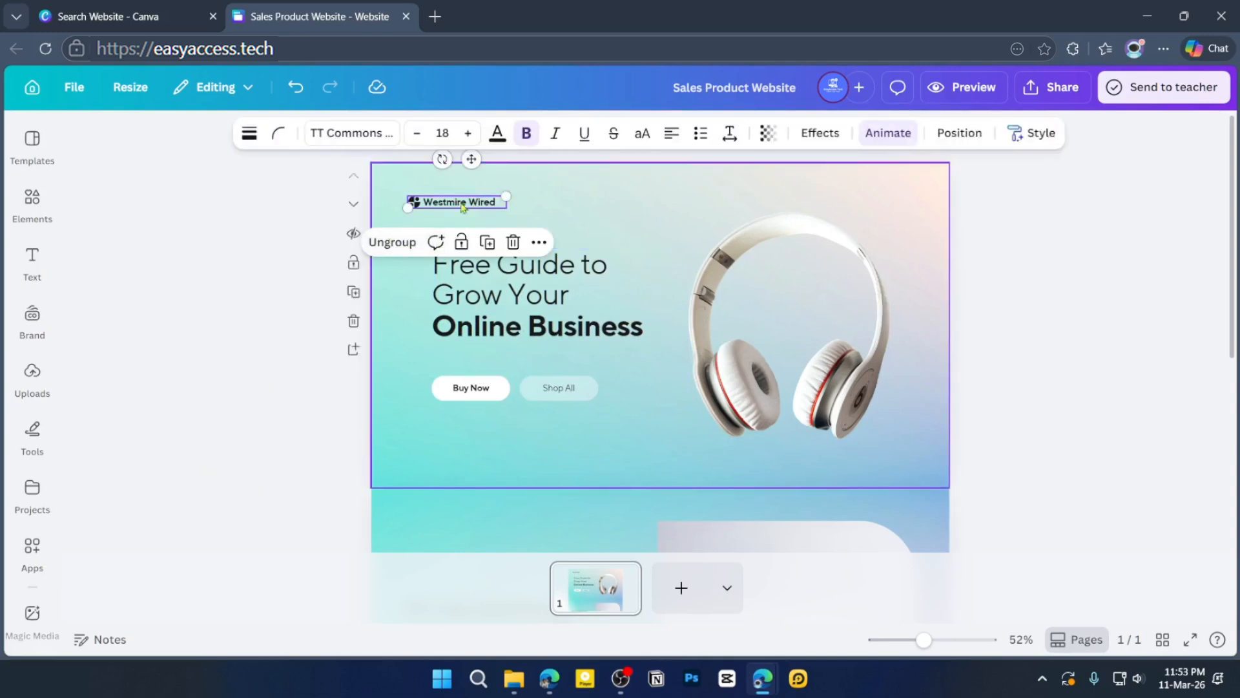
pyautogui.scroll(-5, 477, 223)
pyautogui.click(488, 288)
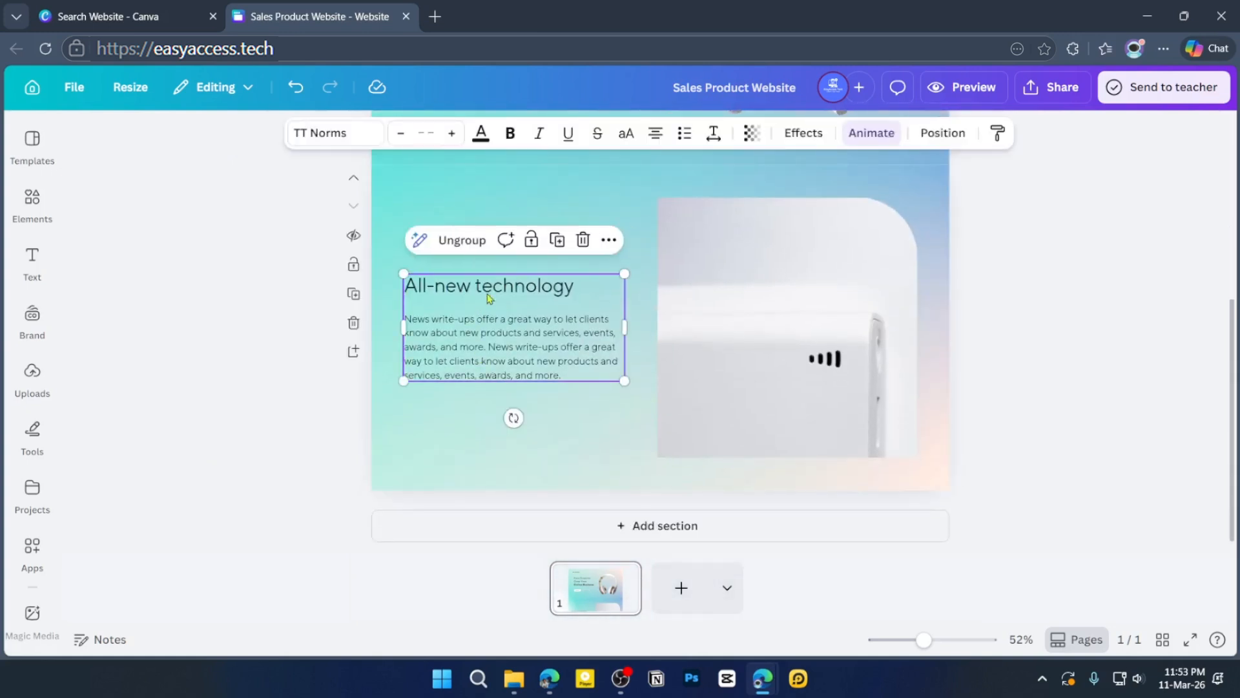
pyautogui.doubleClick(491, 291)
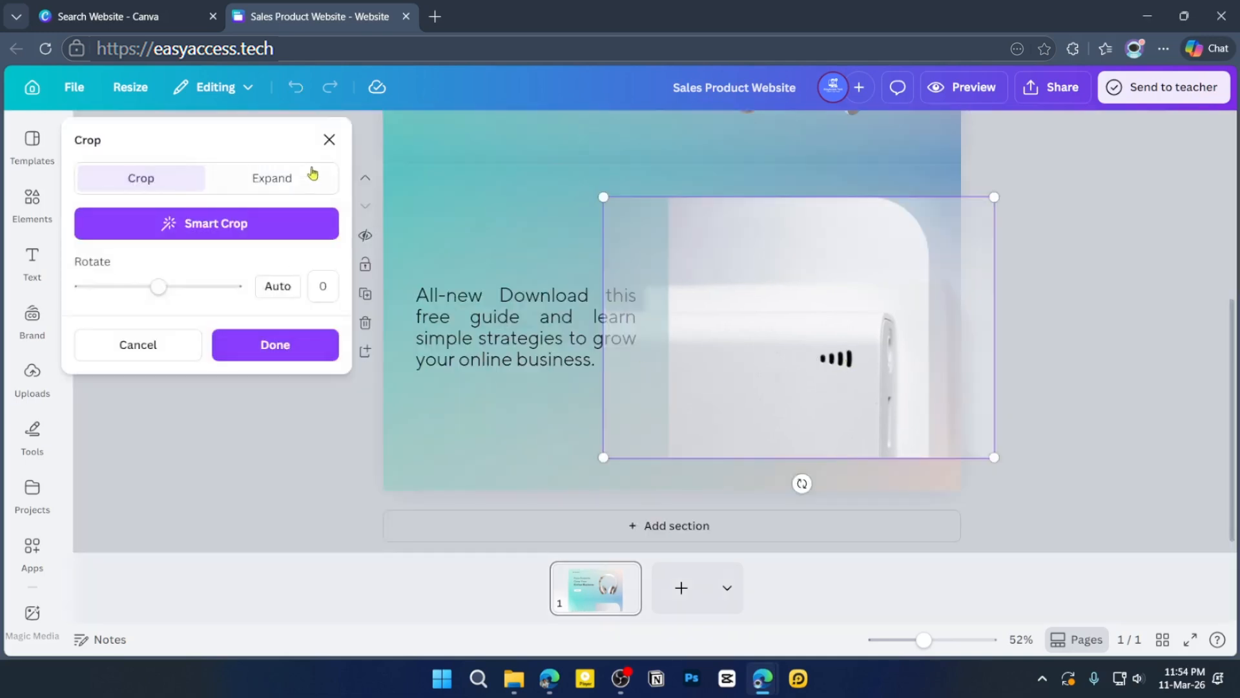
# - Replace the headset image in the hero section with the desk and laptop photo and widen it on both sides
pyautogui.click(330, 149)
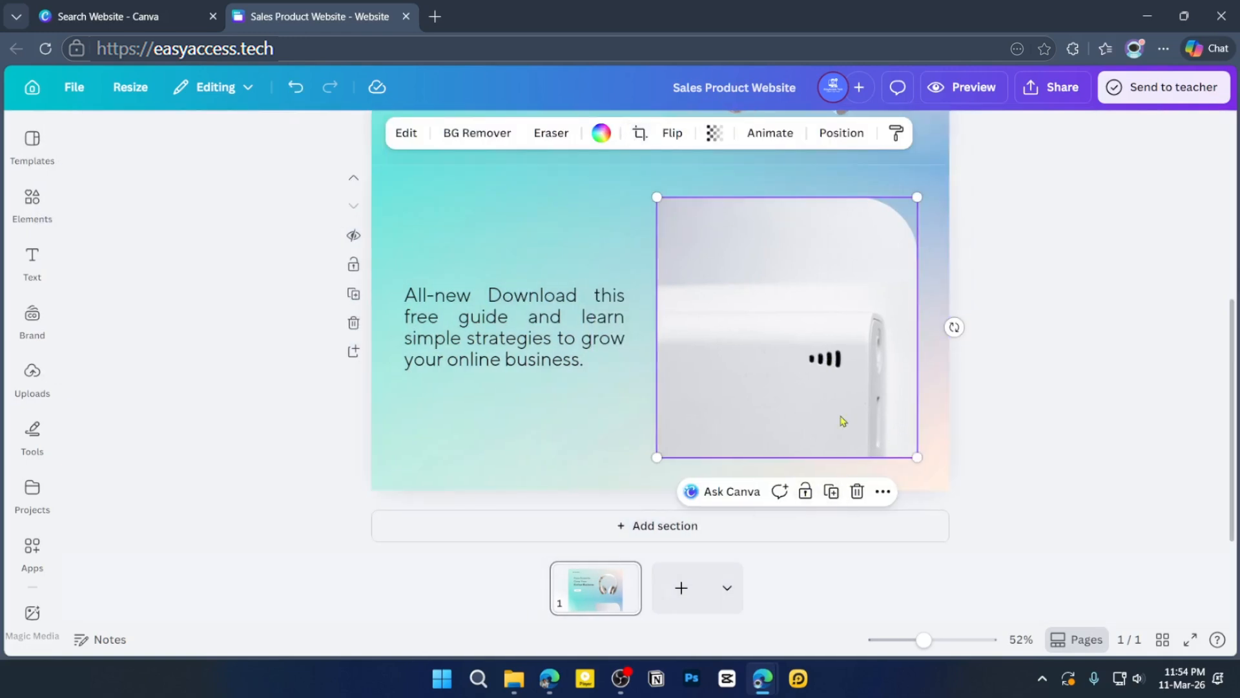
pyautogui.click(33, 373)
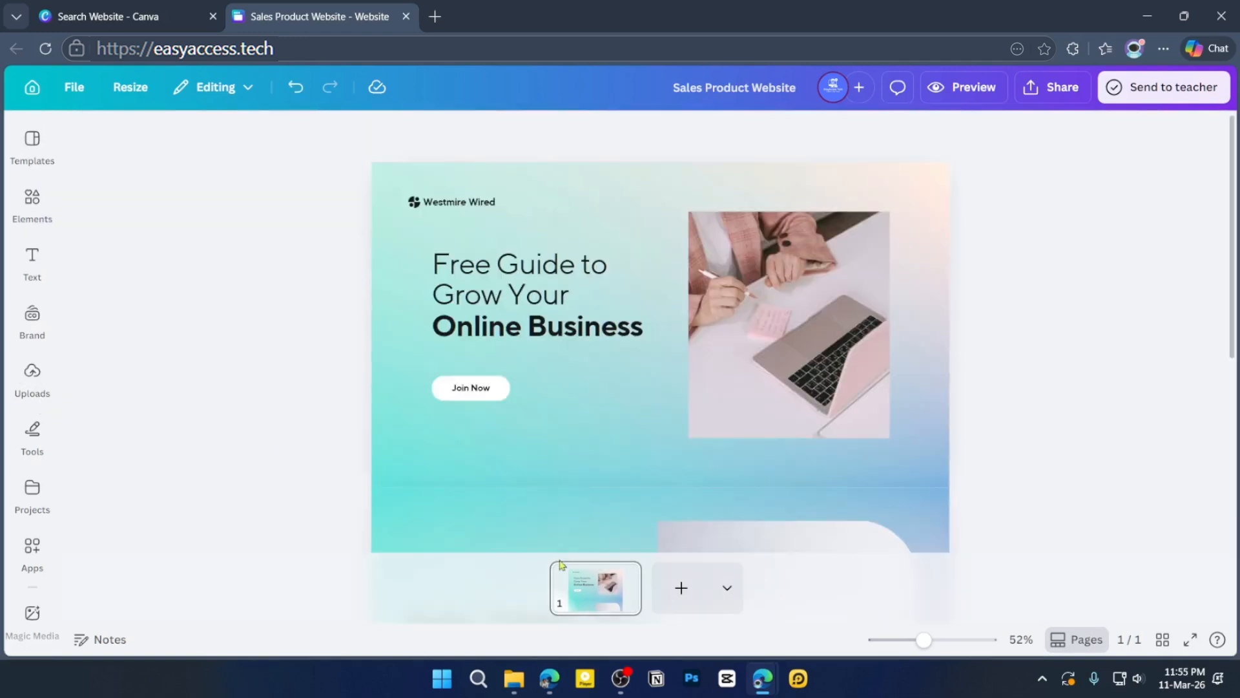
pyautogui.click(859, 398)
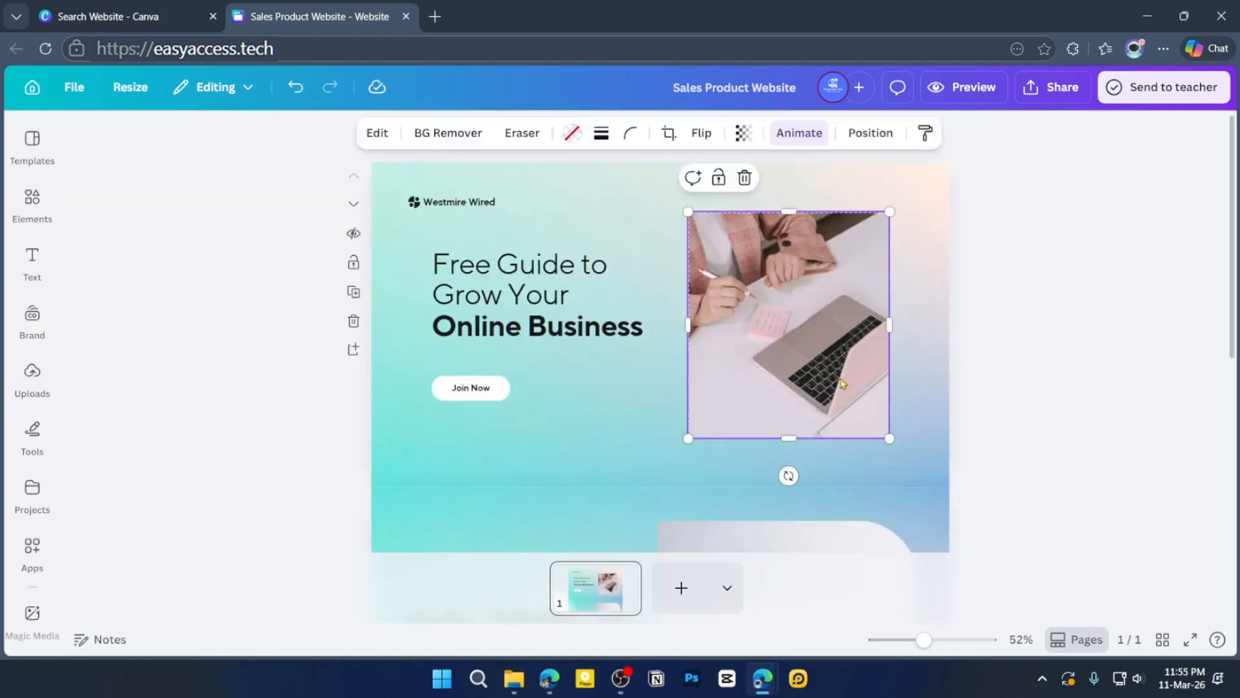
pyautogui.doubleClick(859, 399)
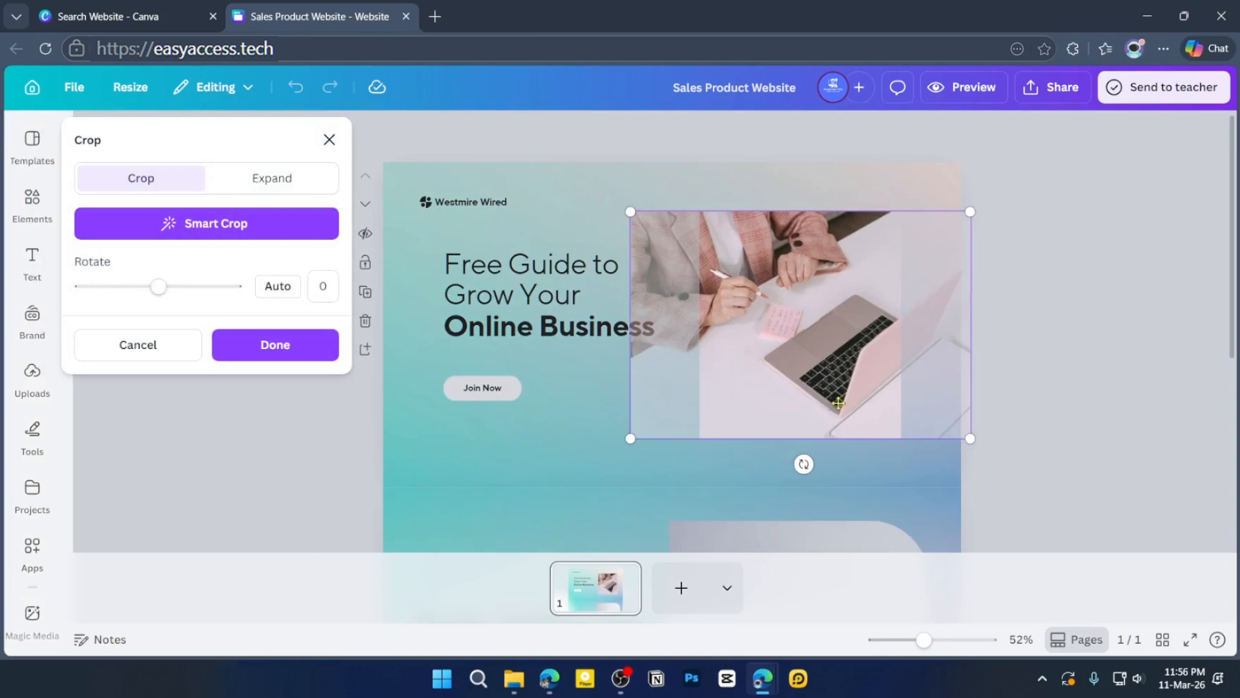
pyautogui.click(1110, 478)
pyautogui.moveTo(889, 326); pyautogui.dragTo(931, 341)
pyautogui.moveTo(688, 325); pyautogui.dragTo(657, 328)
pyautogui.click(999, 429)
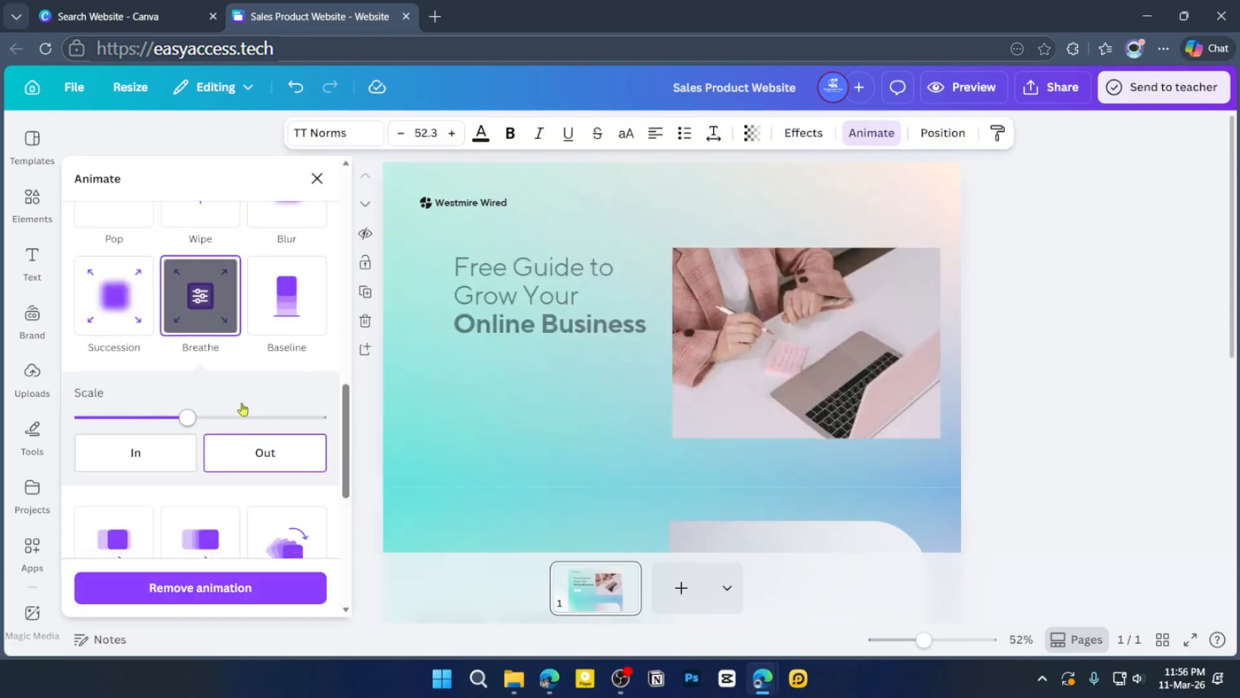
# - Try different text animations on the hero headline and apply the Block animation
pyautogui.scroll(4, 252, 407)
pyautogui.click(288, 352)
pyautogui.scroll(6, 296, 381)
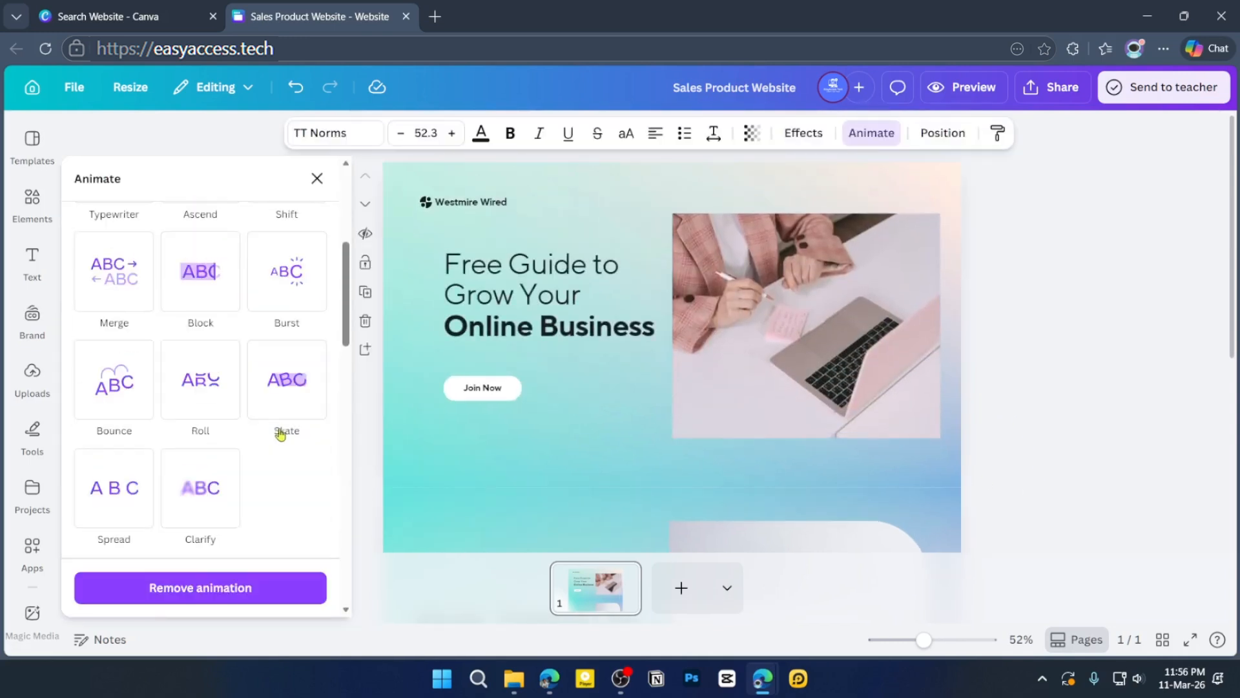
pyautogui.click(227, 299)
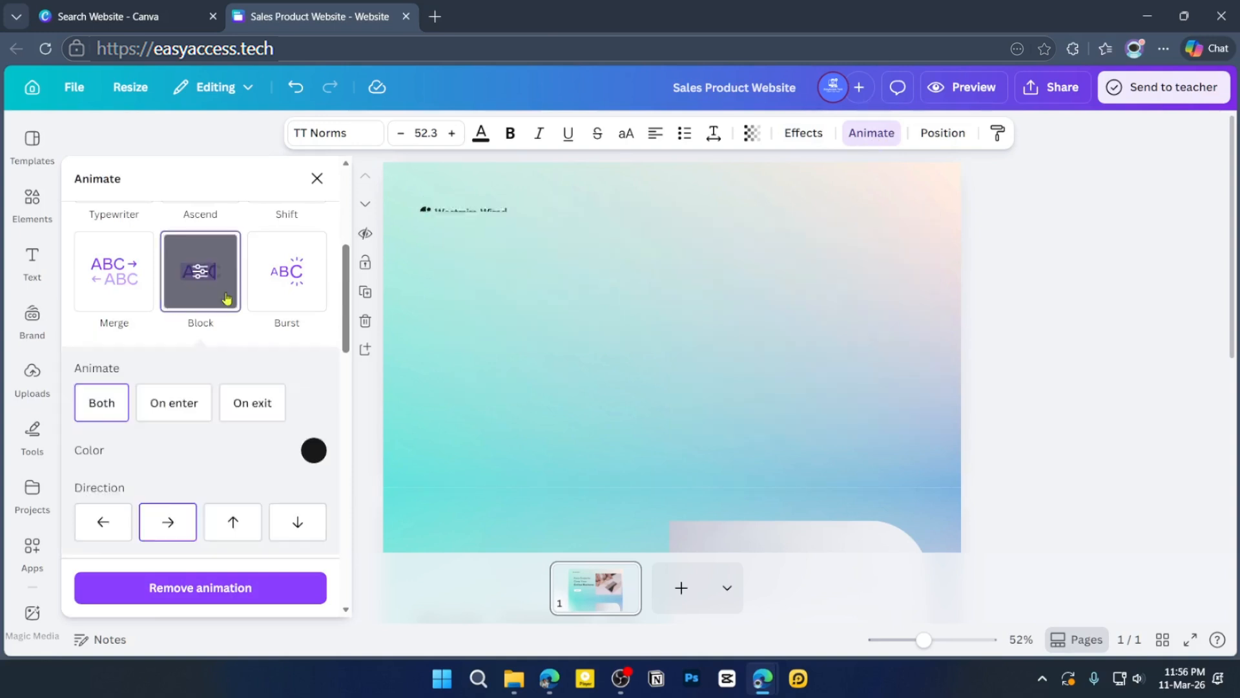
pyautogui.click(1110, 399)
pyautogui.click(296, 372)
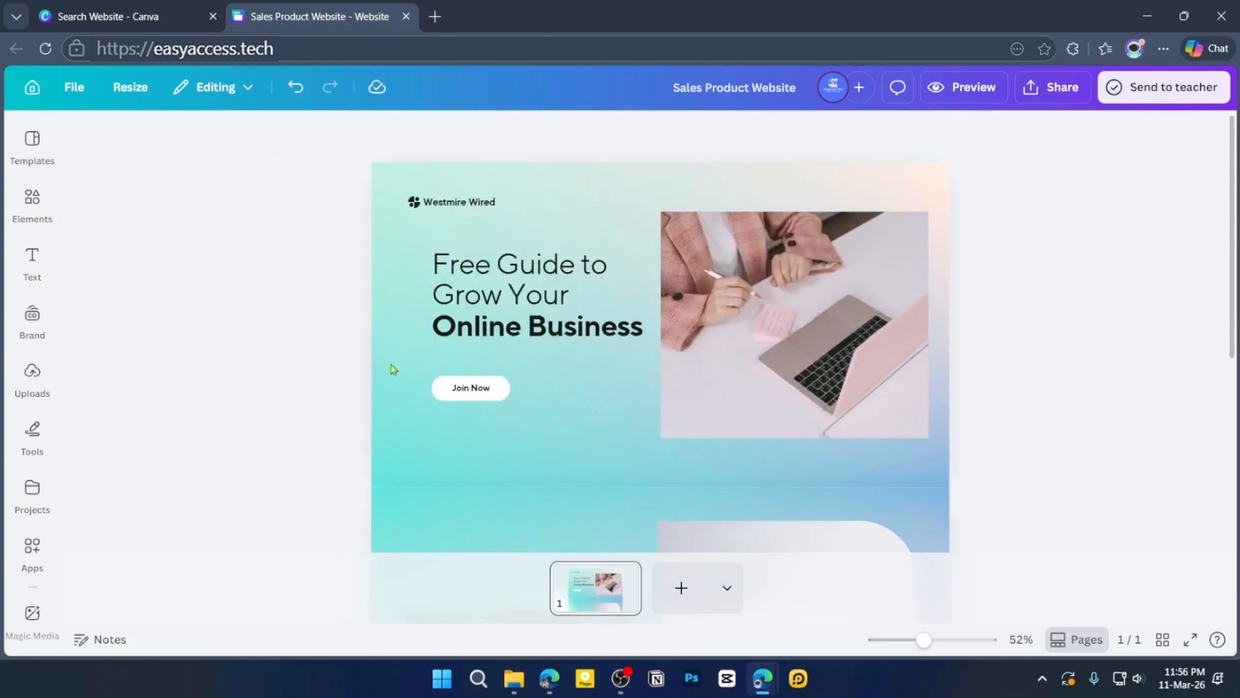
# - Set the hero section's background to the default light blue solid colour
pyautogui.scroll(-2, 641, 401)
pyautogui.scroll(-3, 642, 421)
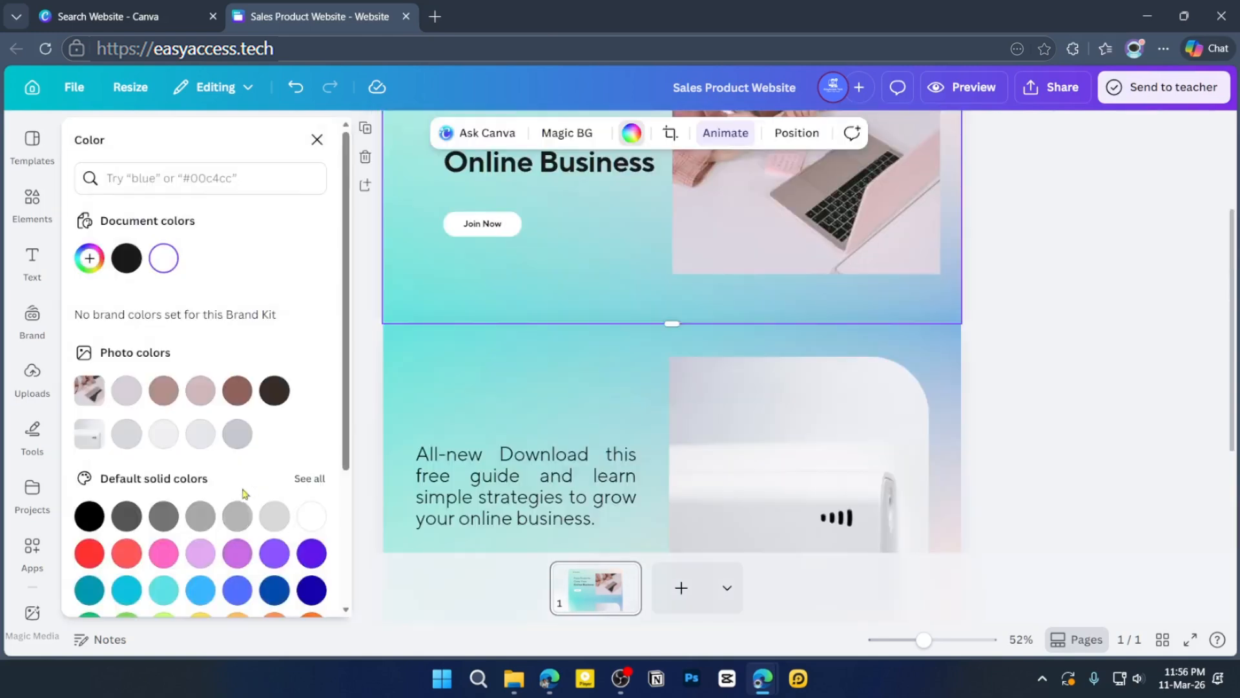
pyautogui.scroll(-3, 240, 491)
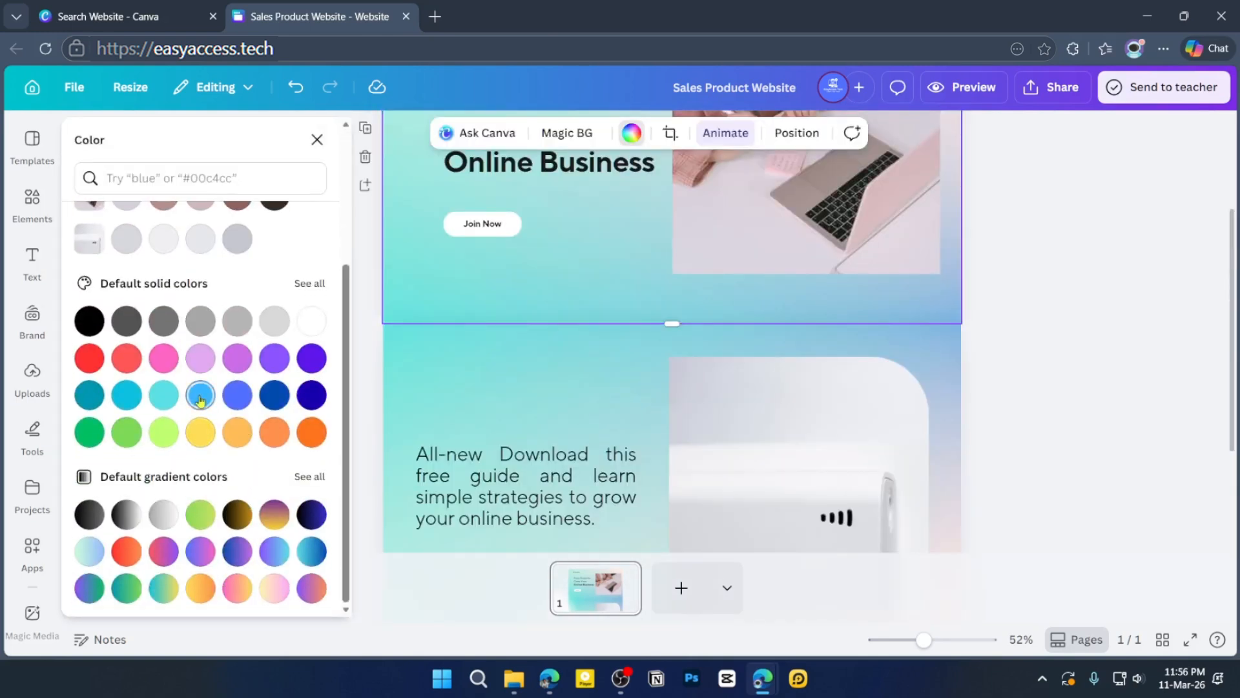
pyautogui.click(200, 396)
# - Recolour the second section's background, trying the light blue solid and the blue gradient presets
pyautogui.click(620, 408)
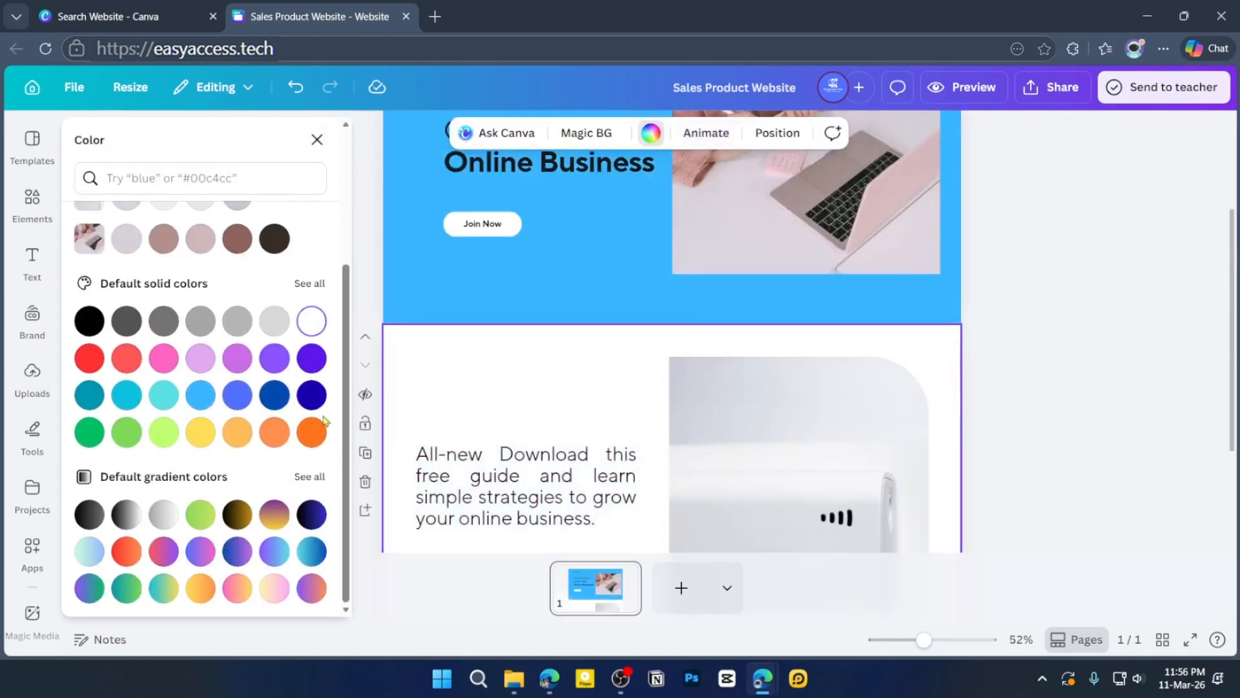
pyautogui.click(237, 397)
pyautogui.click(201, 395)
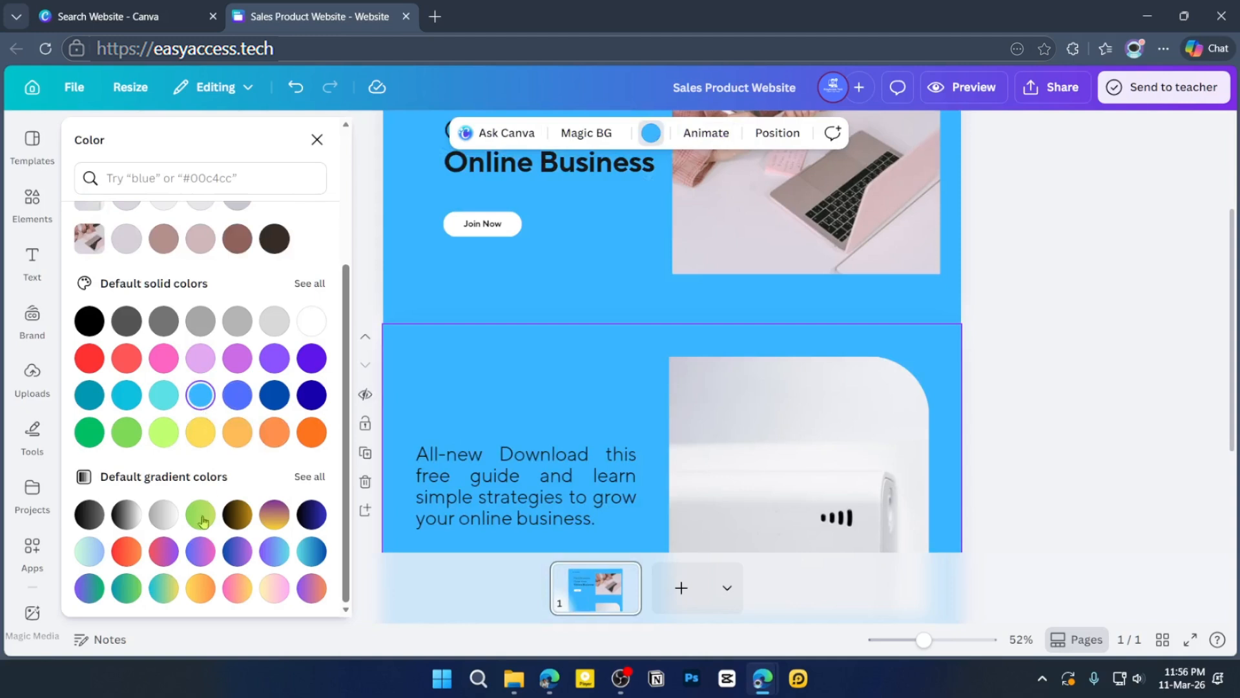
pyautogui.click(280, 557)
pyautogui.click(312, 551)
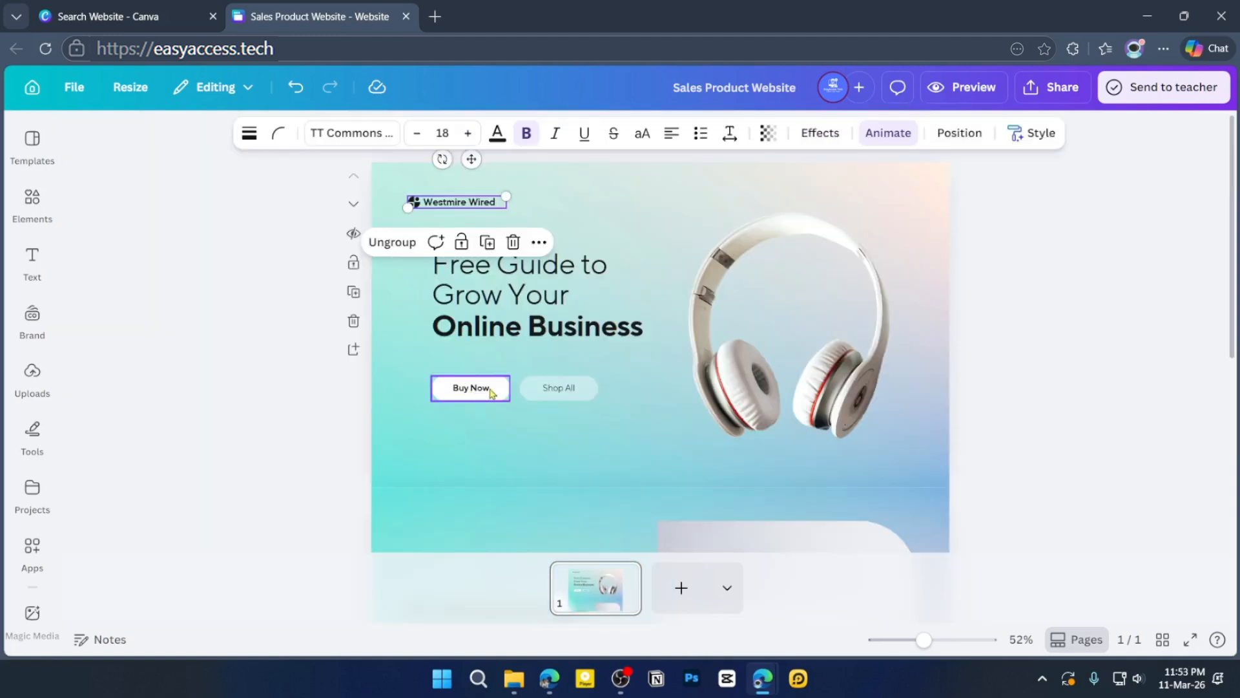
# - Replace the Buy Now button's label in the hero section with "Join Now"
pyautogui.click(492, 393)
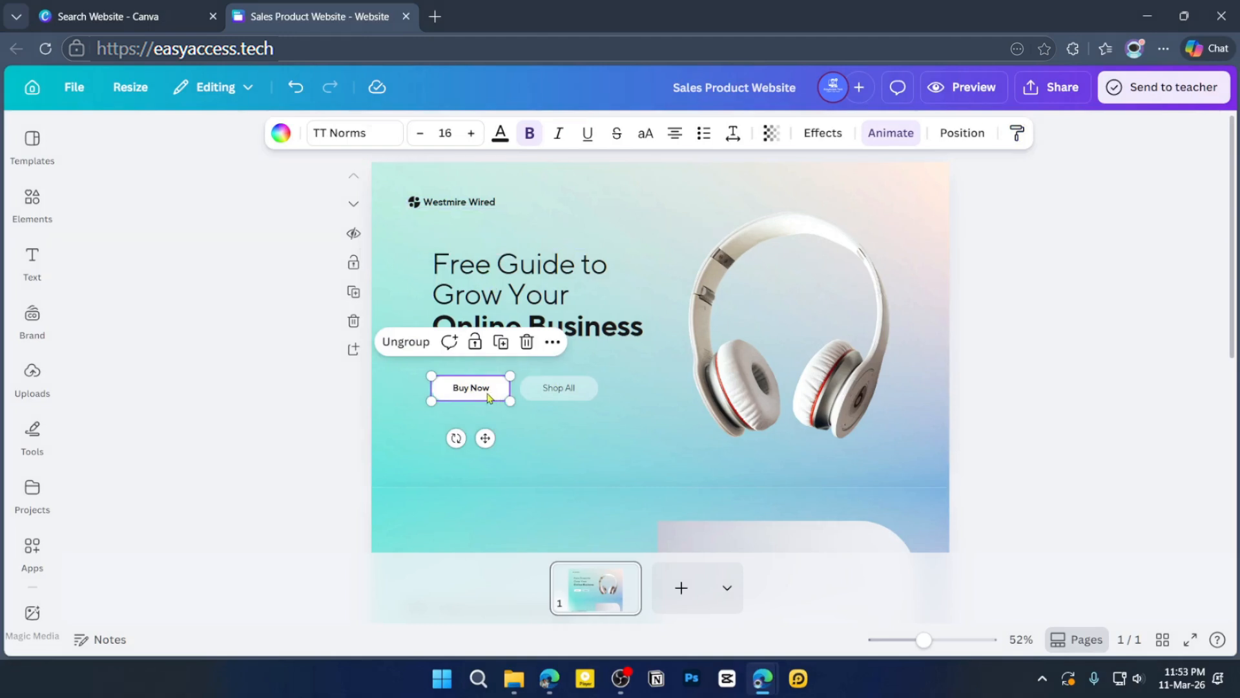
pyautogui.doubleClick(488, 396)
pyautogui.write('J')
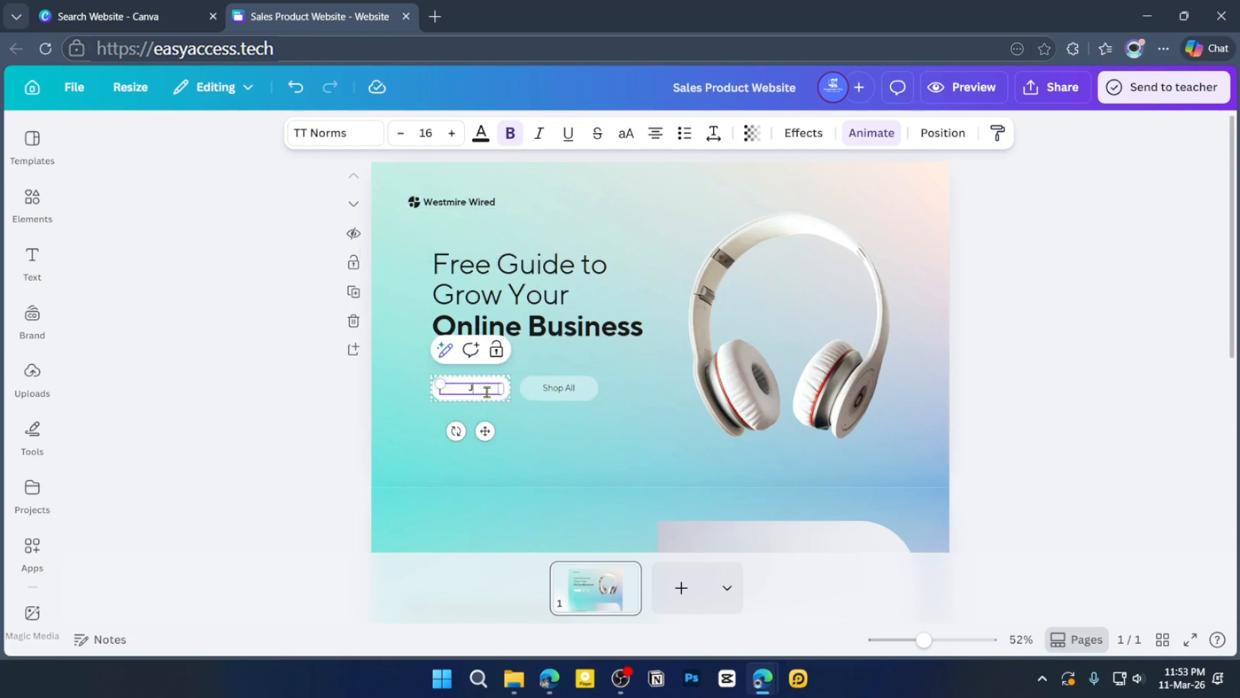
pyautogui.write('oin Now')
# - Delete the Shop All button from the hero section
pyautogui.click(556, 386)
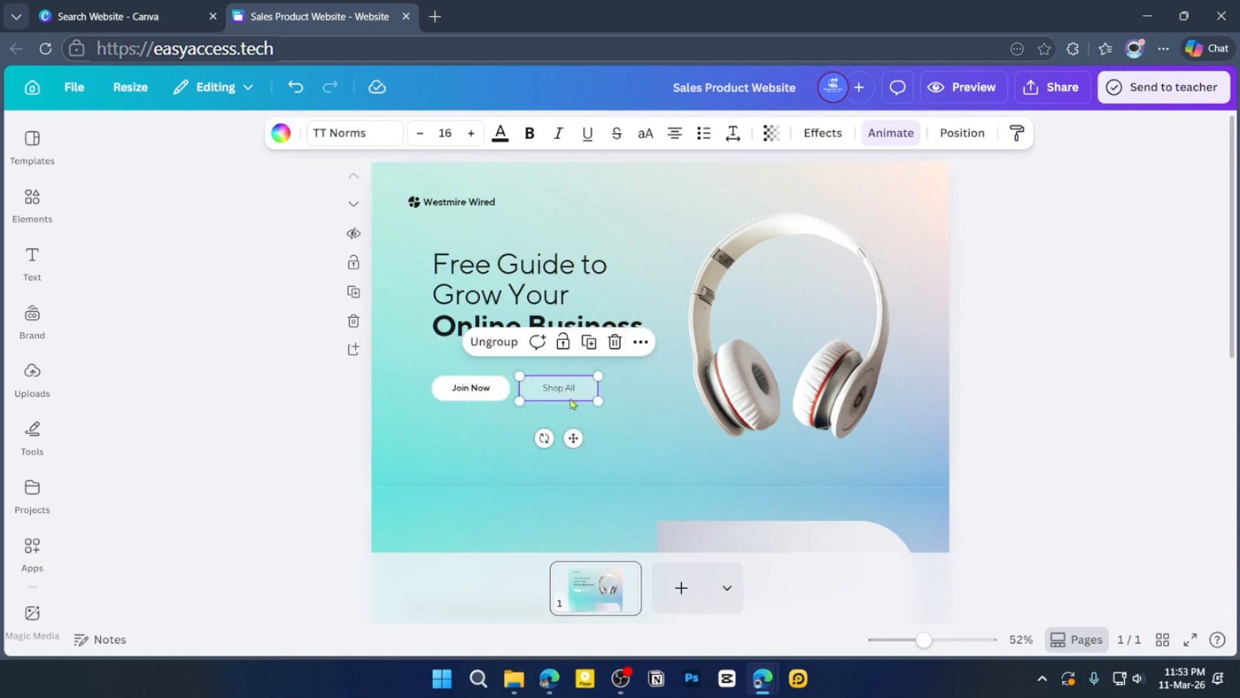
pyautogui.doubleClick(571, 389)
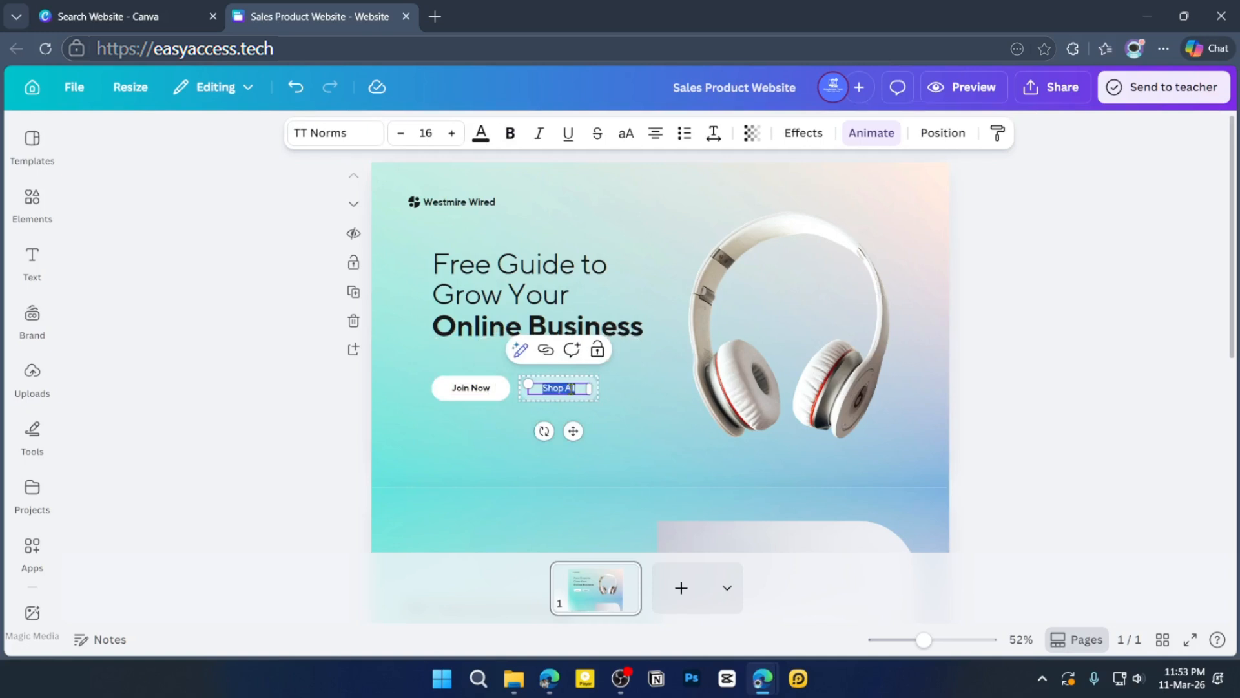
pyautogui.press('BackSpace')
pyautogui.click(584, 405)
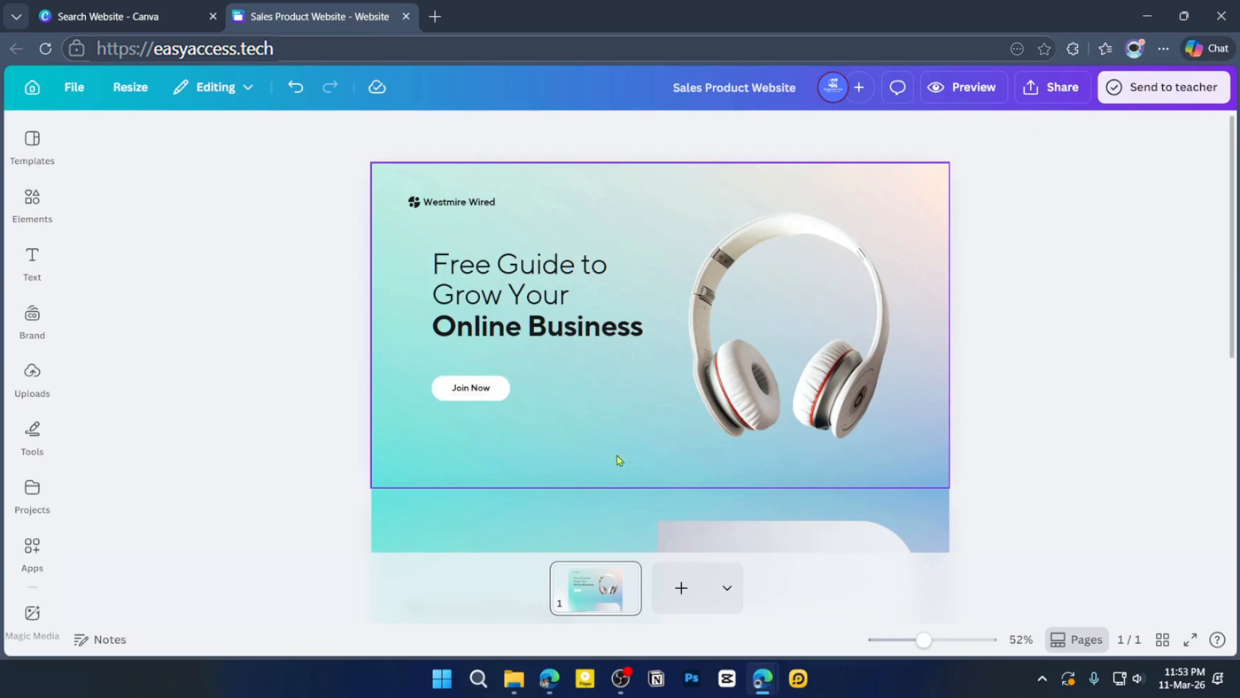
# - Preview the website in desktop view, examining the hero and second sections and expanding the preview to full size
pyautogui.click(963, 87)
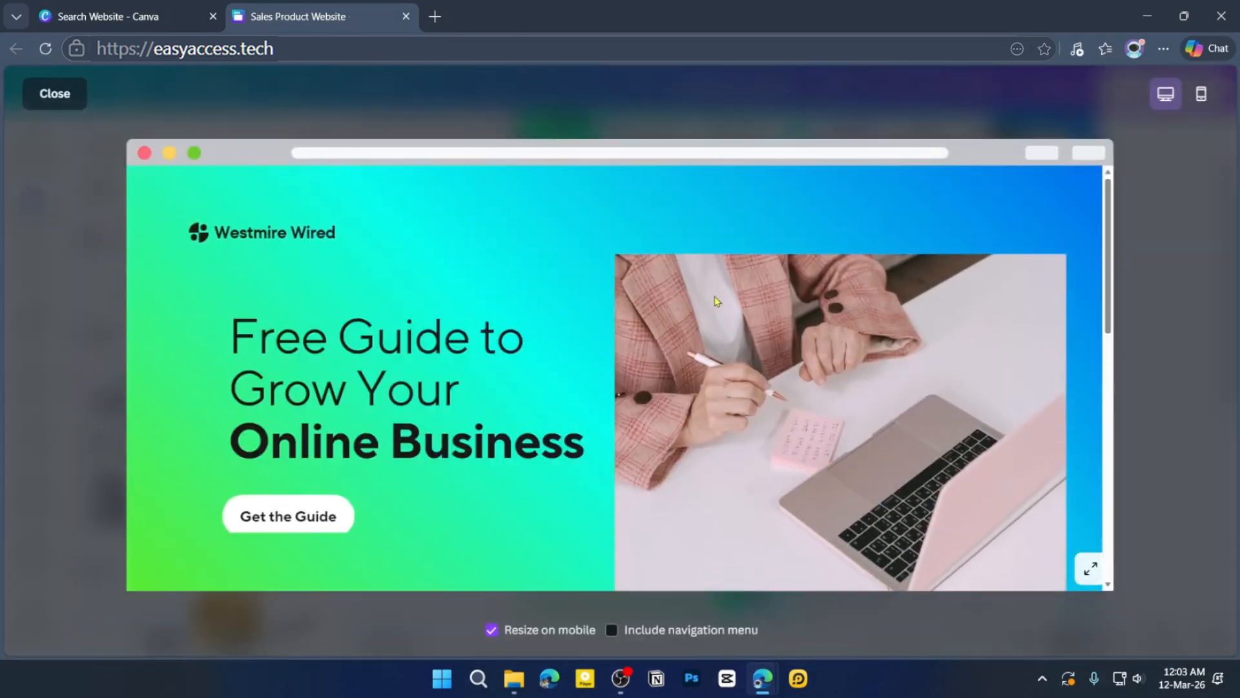
pyautogui.scroll(-3, 476, 504)
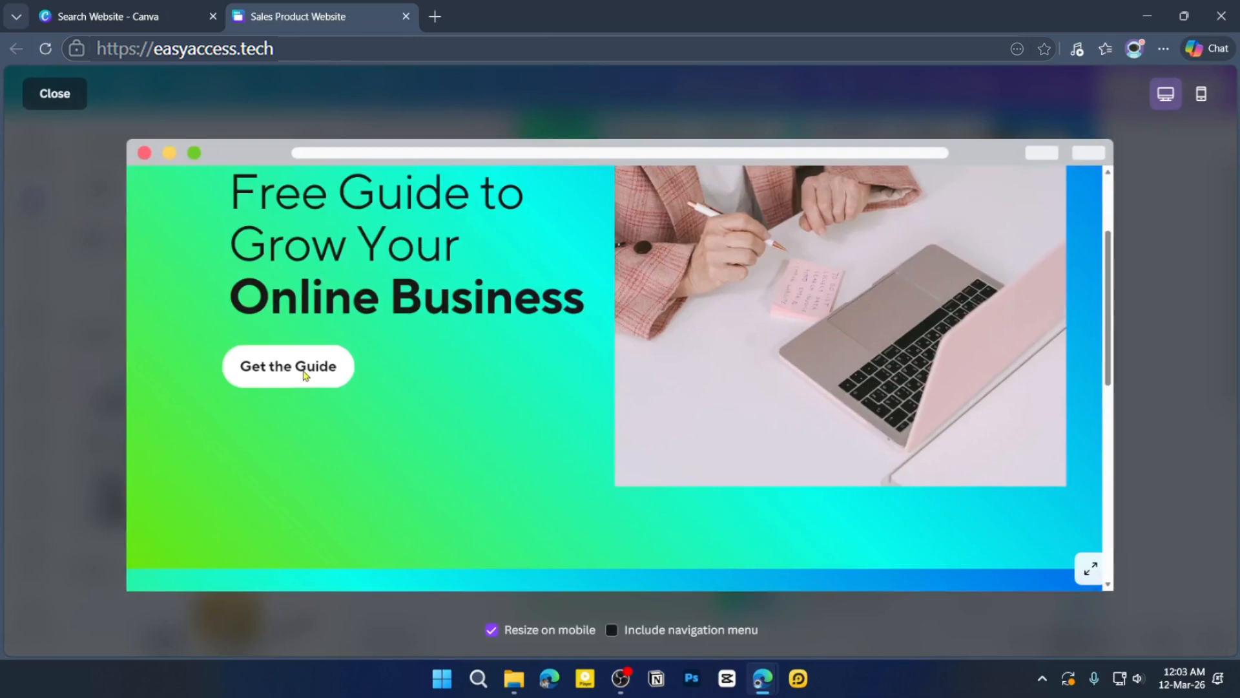
pyautogui.scroll(-5, 515, 478)
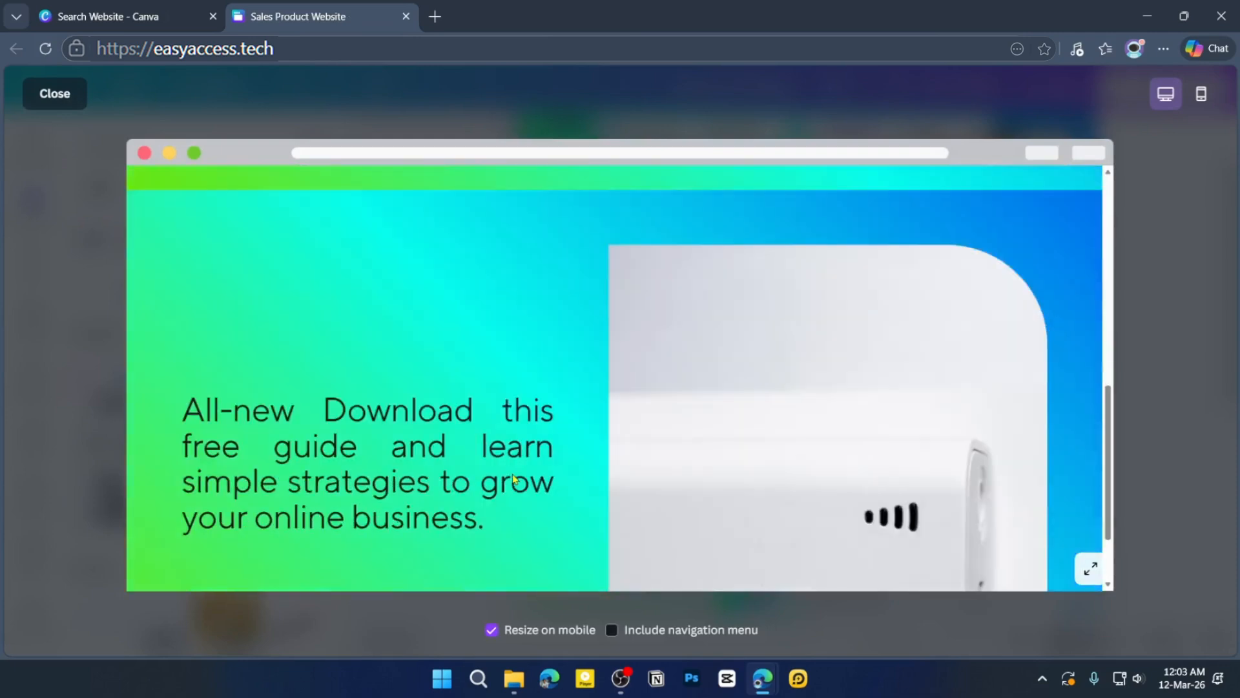
pyautogui.scroll(10, 497, 460)
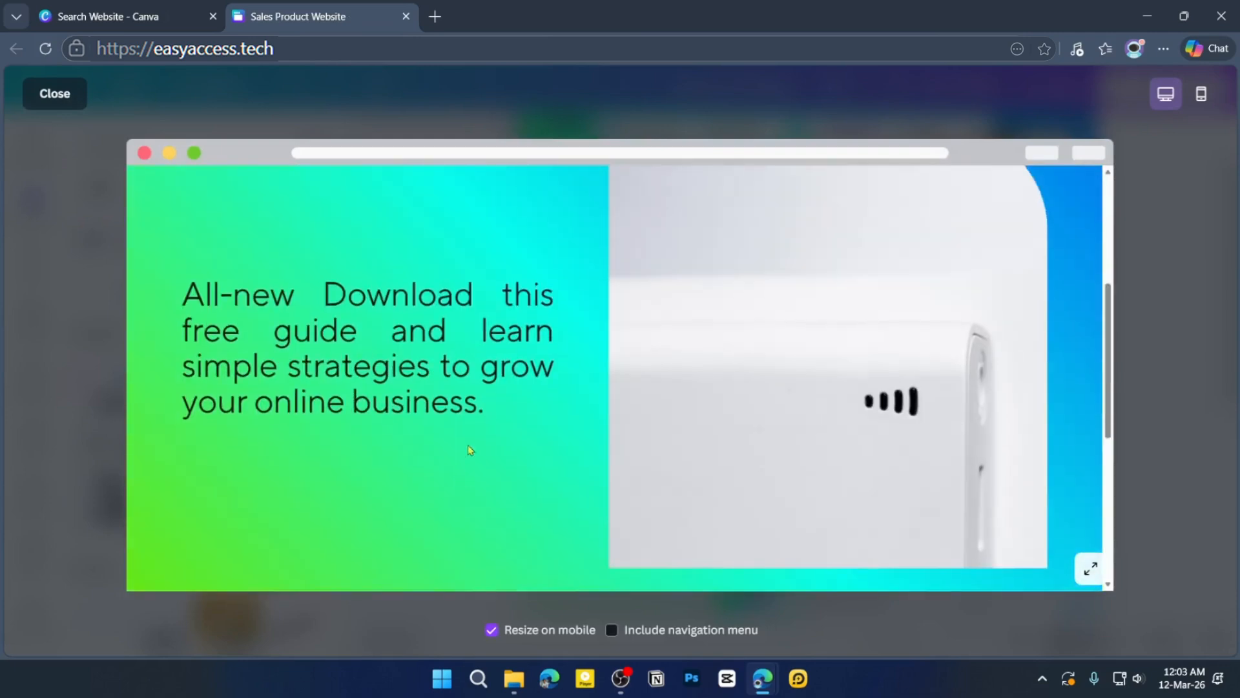
pyautogui.scroll(-1, 1036, 383)
pyautogui.click(1091, 568)
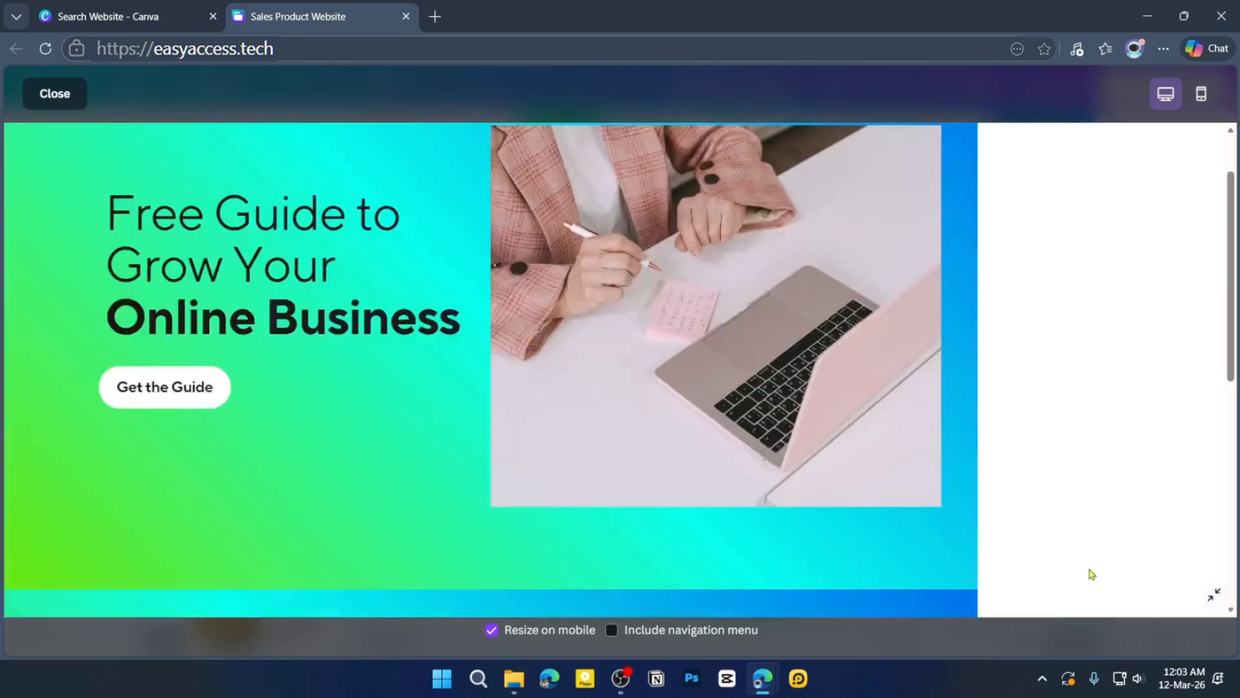
pyautogui.scroll(-3, 753, 293)
# - Preview the website in mobile view, examine how both sections are laid out, and close the preview
pyautogui.click(1201, 93)
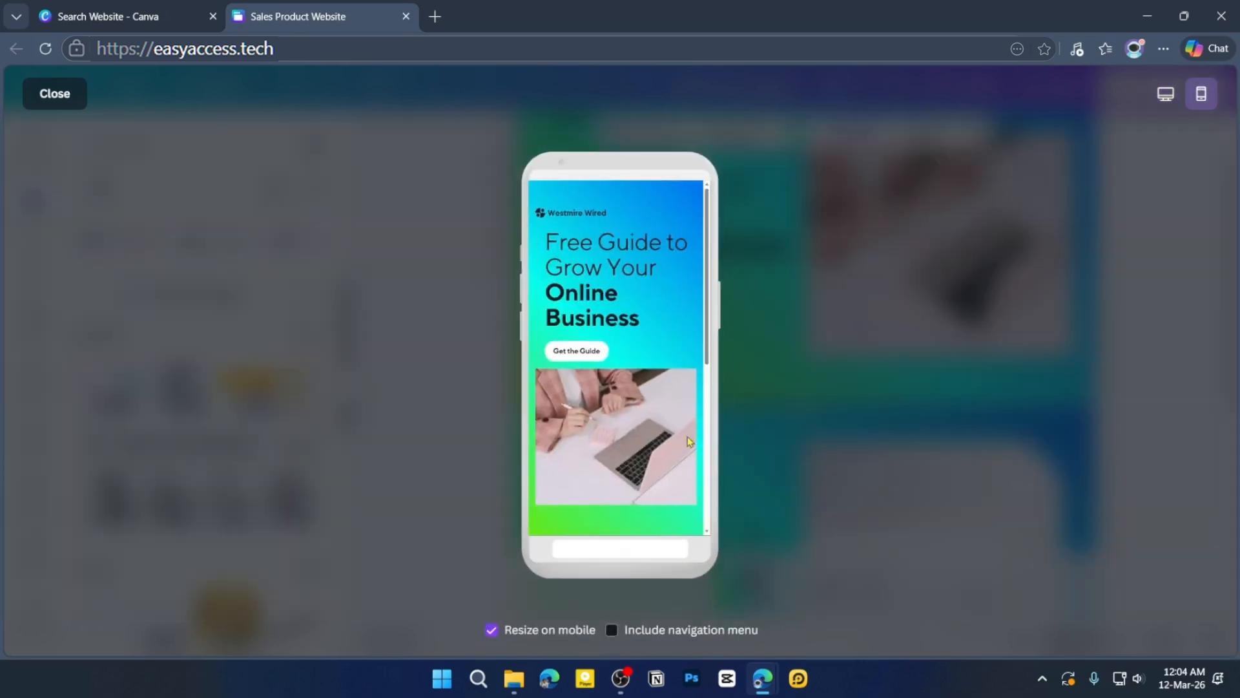
pyautogui.scroll(-4, 668, 320)
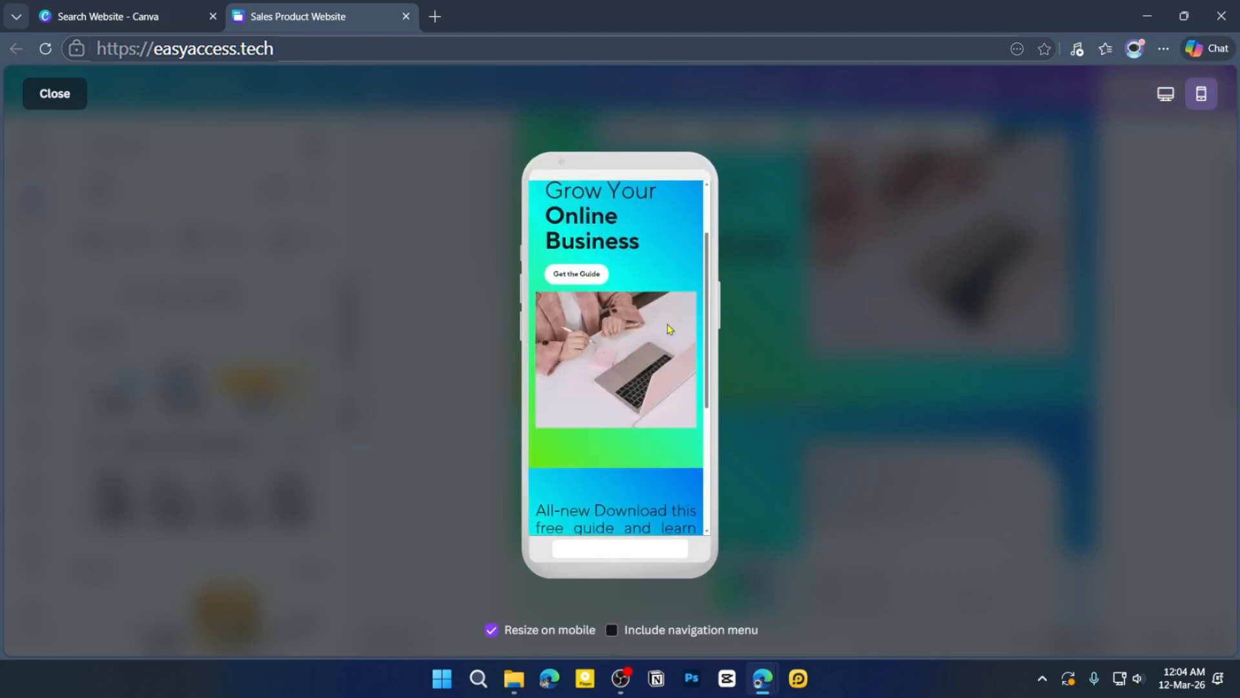
pyautogui.scroll(4, 666, 329)
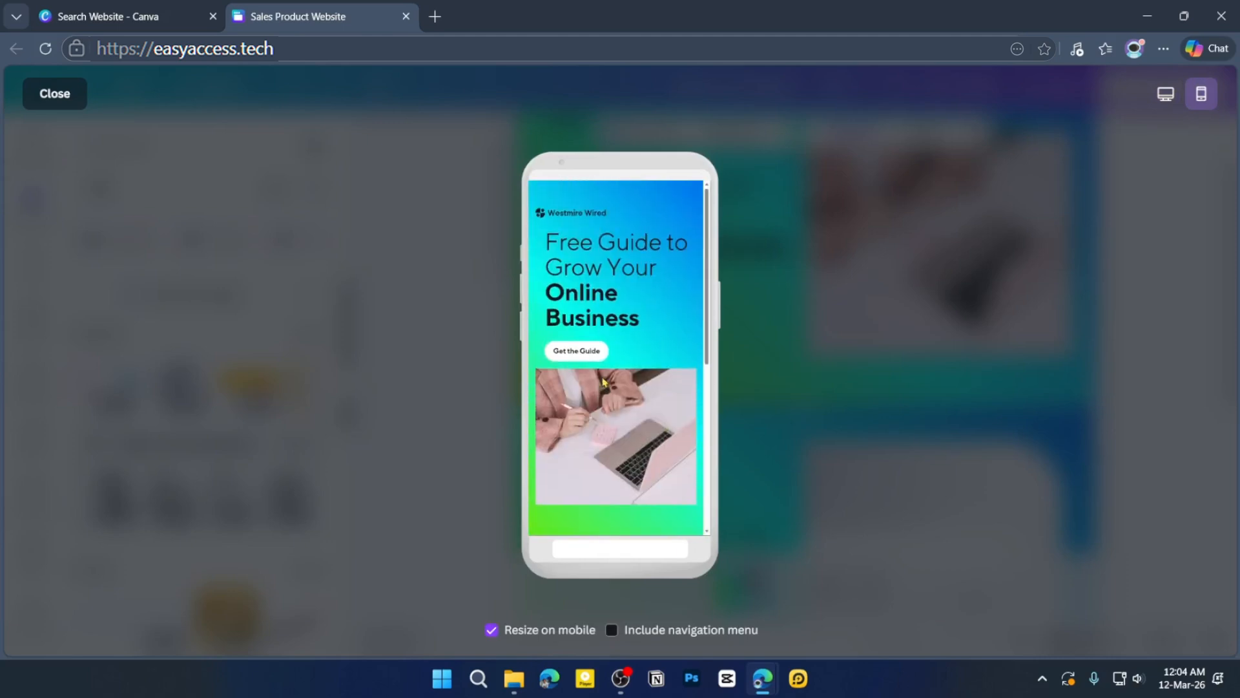
pyautogui.press('Escape')
# - Share the design as a website and proceed with the publishing options
pyautogui.click(1048, 86)
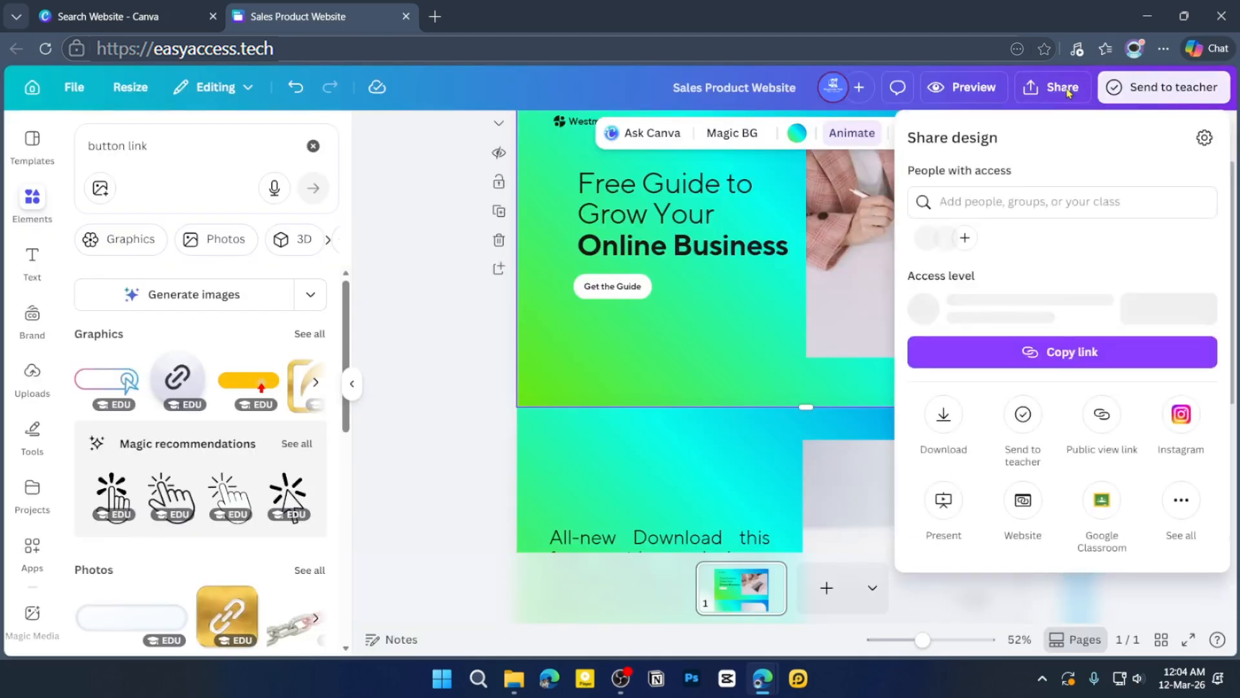
pyautogui.click(1026, 507)
pyautogui.click(1051, 405)
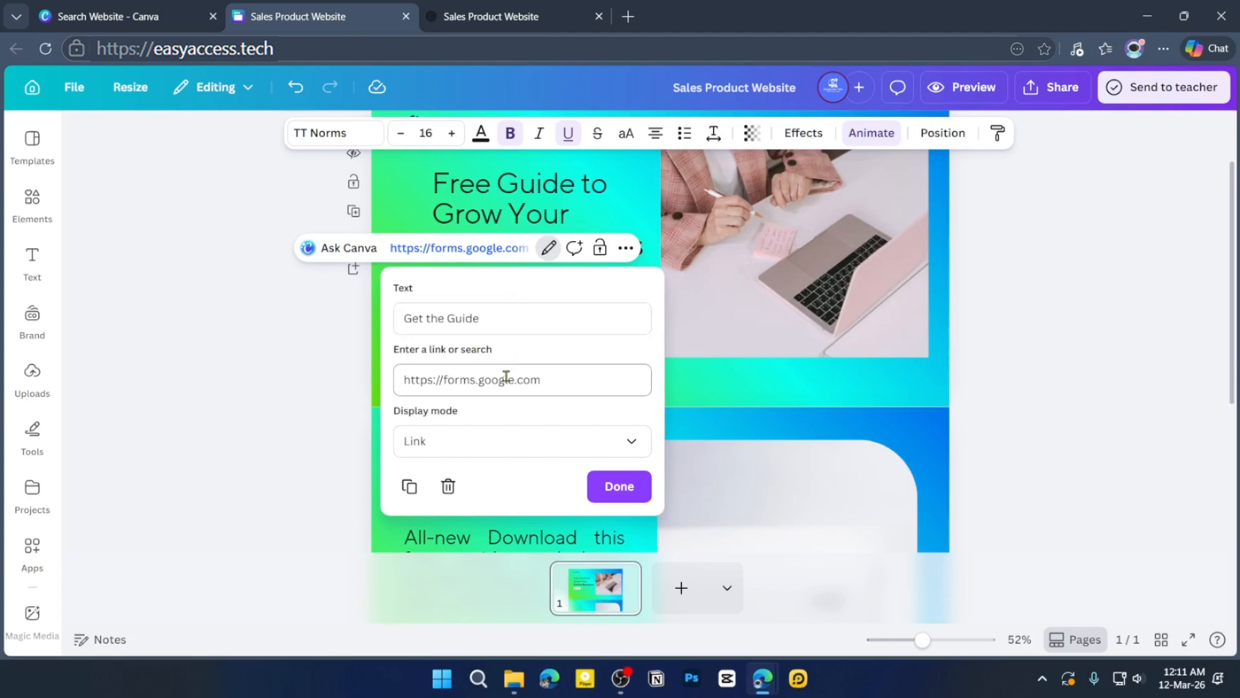
pyautogui.click(539, 382)
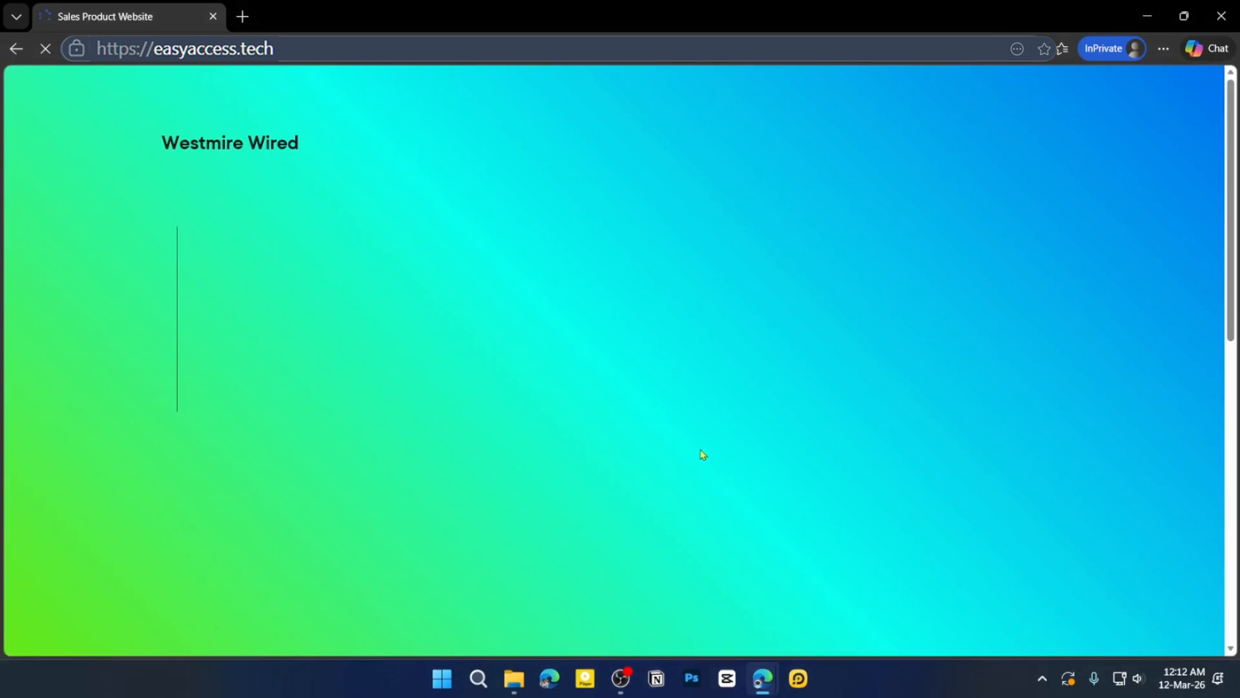
pyautogui.scroll(-2, 323, 349)
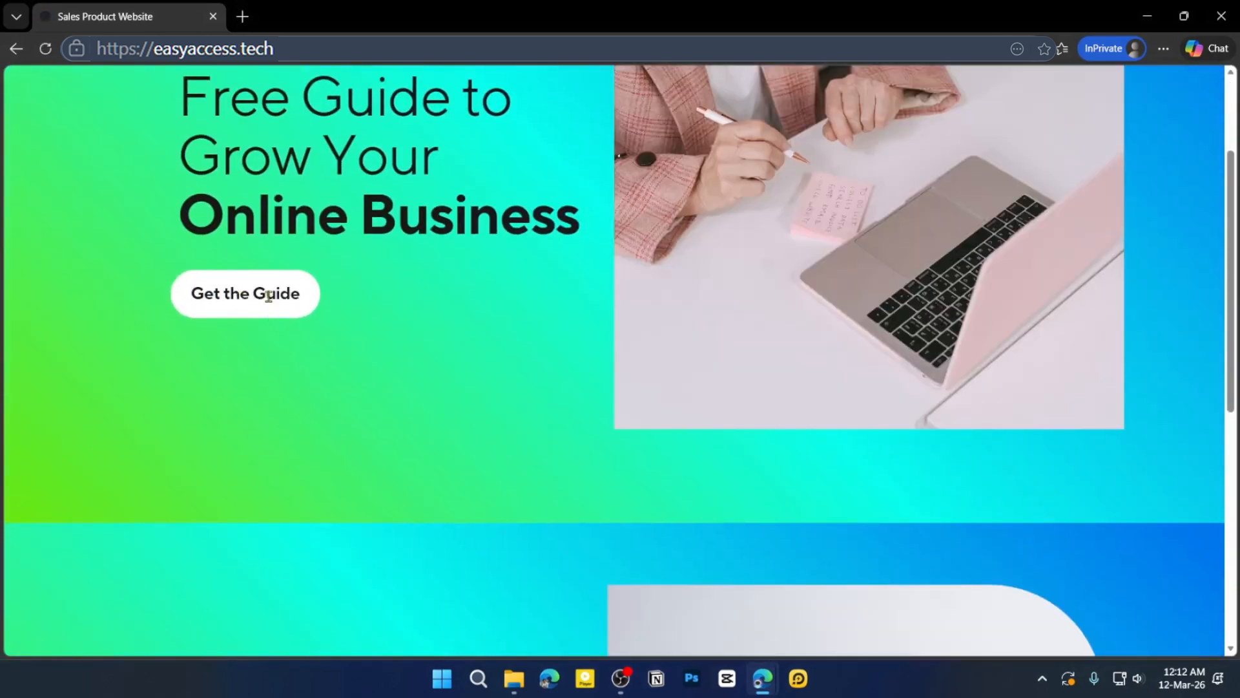
pyautogui.hotkey('alt', 'Tab')
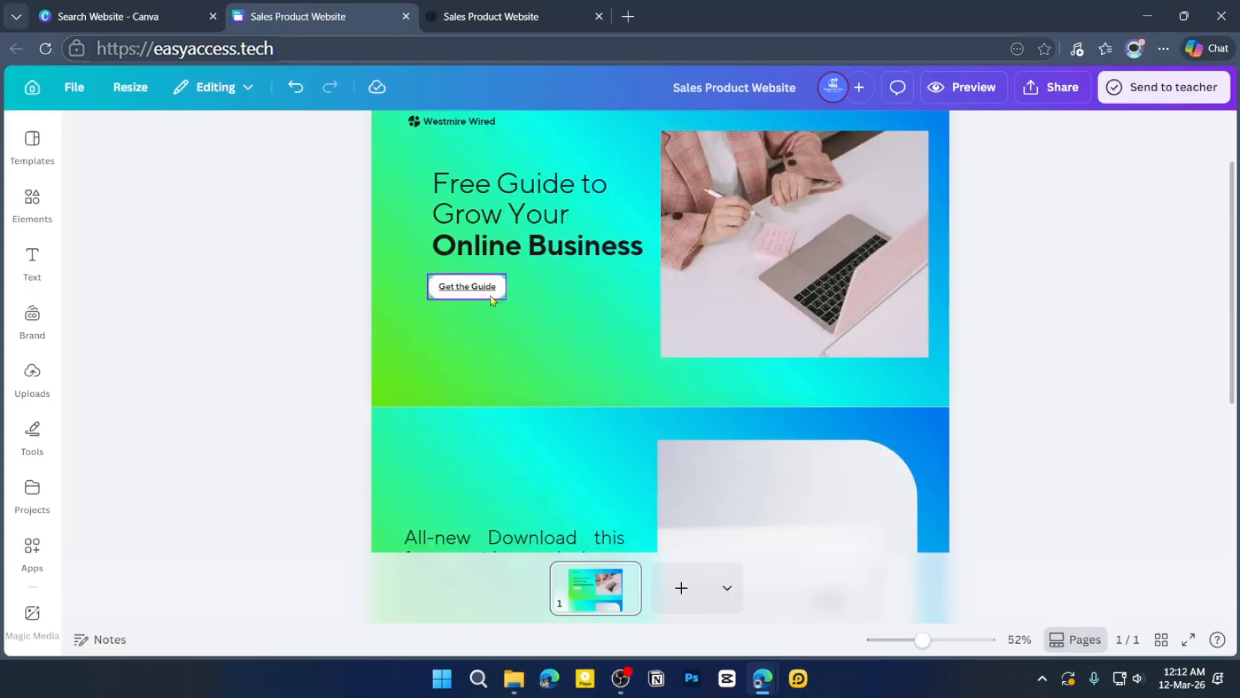
pyautogui.click(487, 294)
pyautogui.click(538, 341)
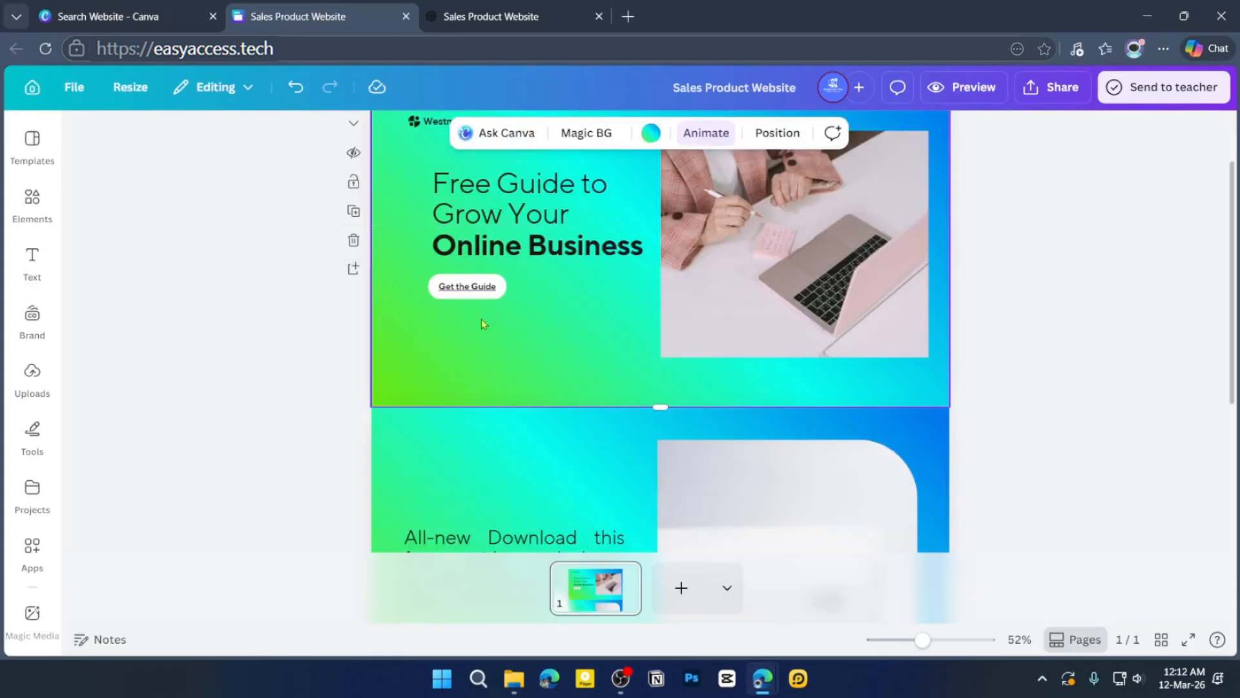
pyautogui.press('Escape')
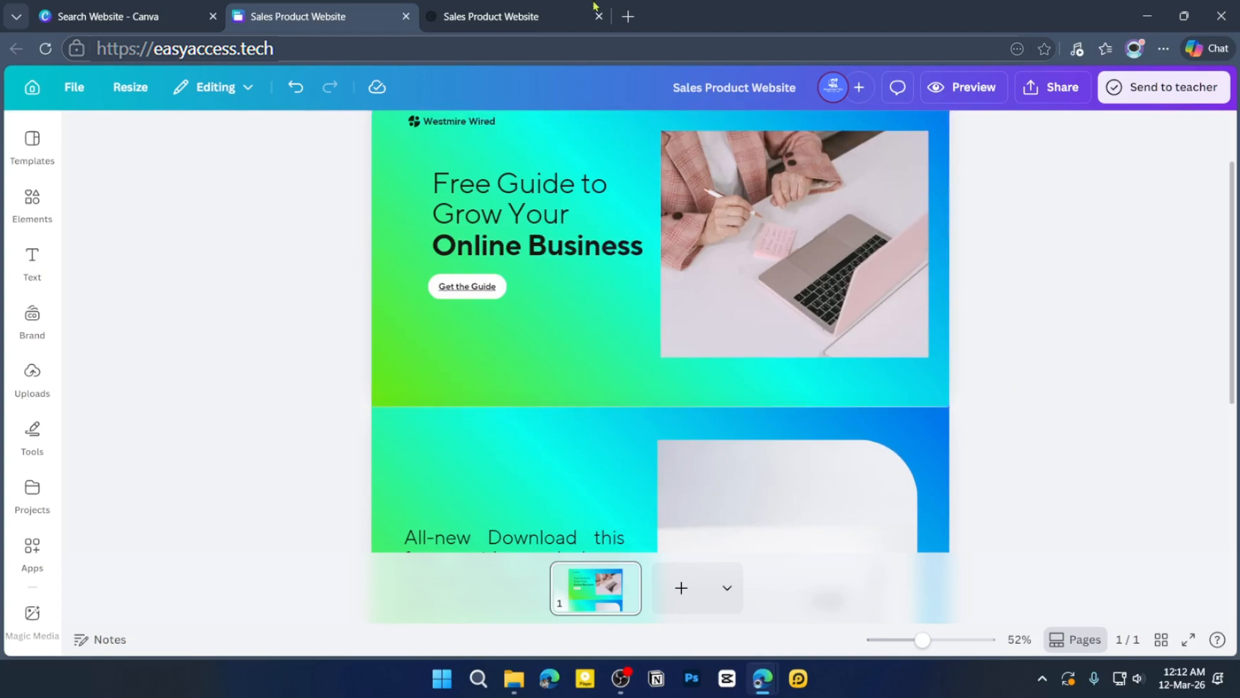
pyautogui.hotkey('alt', 'Tab')
pyautogui.scroll(-5, 545, 444)
pyautogui.scroll(5, 545, 440)
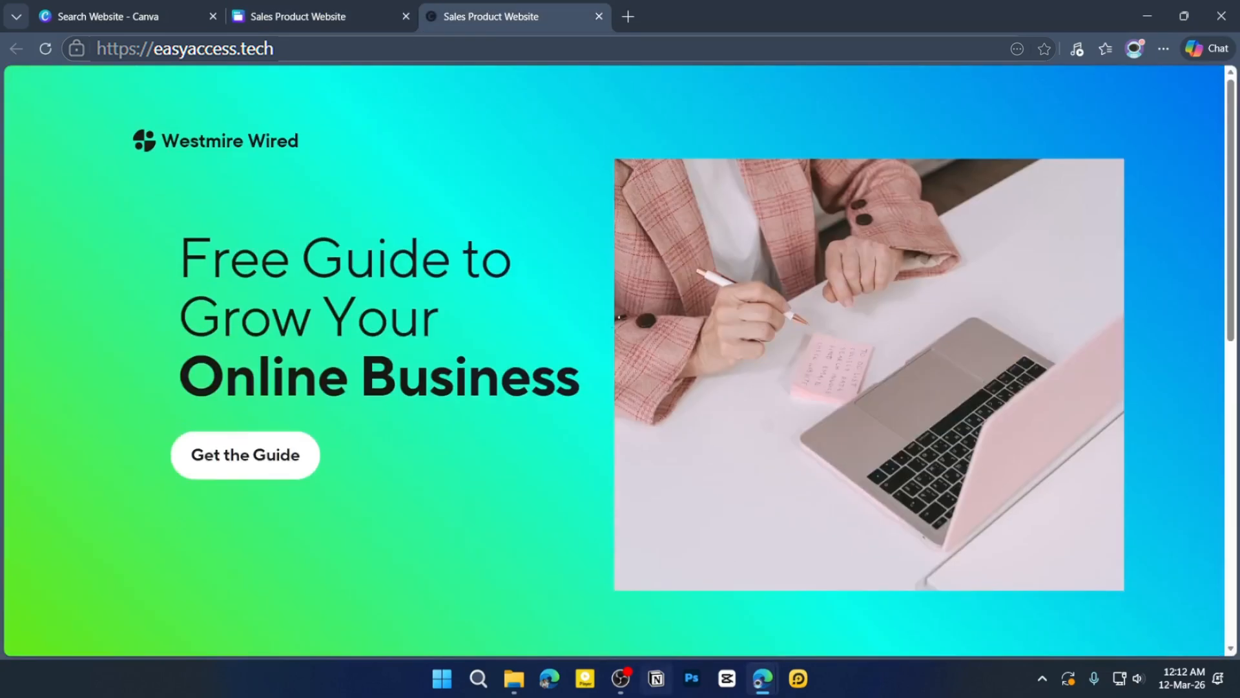
pyautogui.click(621, 679)
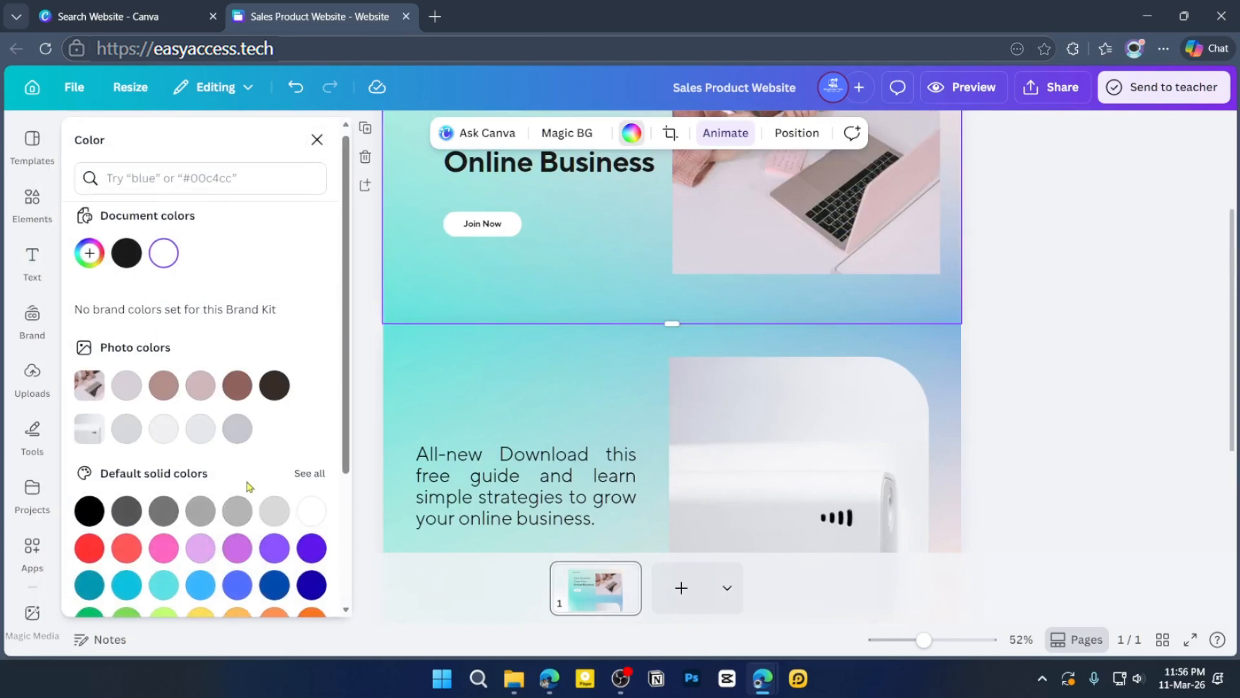
# - Set the hero background to the default light blue, and recolour the second section with light blue and a default gradient
pyautogui.scroll(-3, 198, 442)
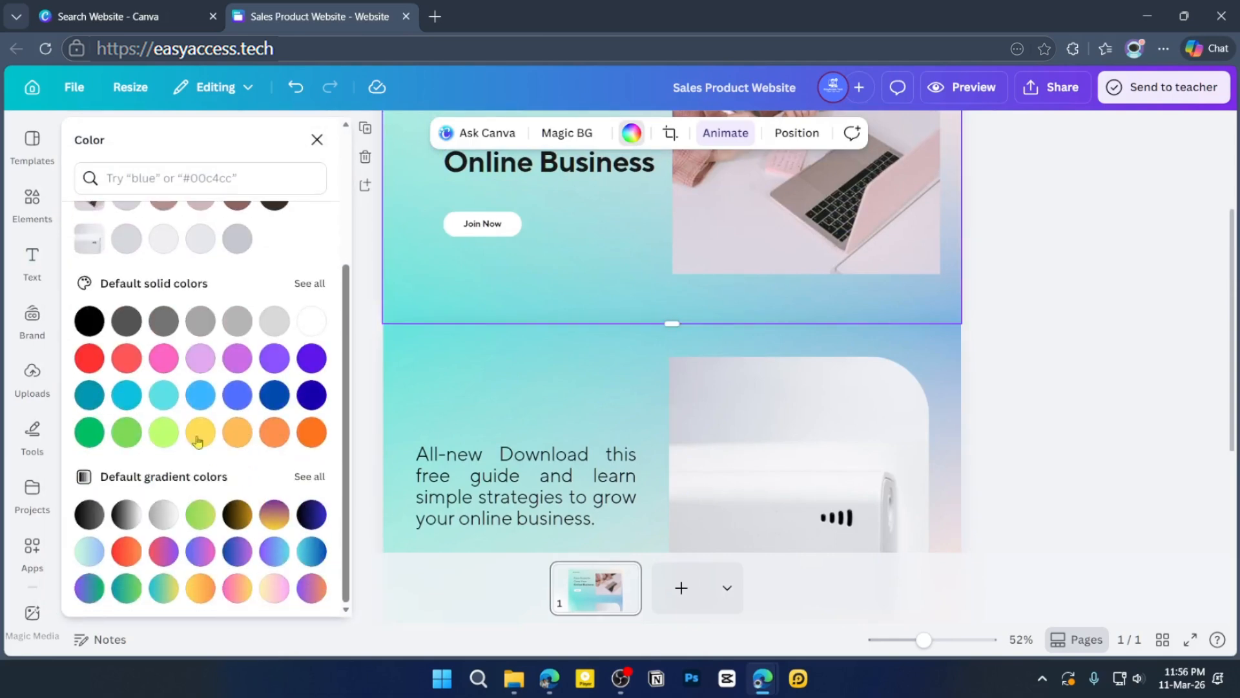
pyautogui.click(201, 395)
pyautogui.click(617, 407)
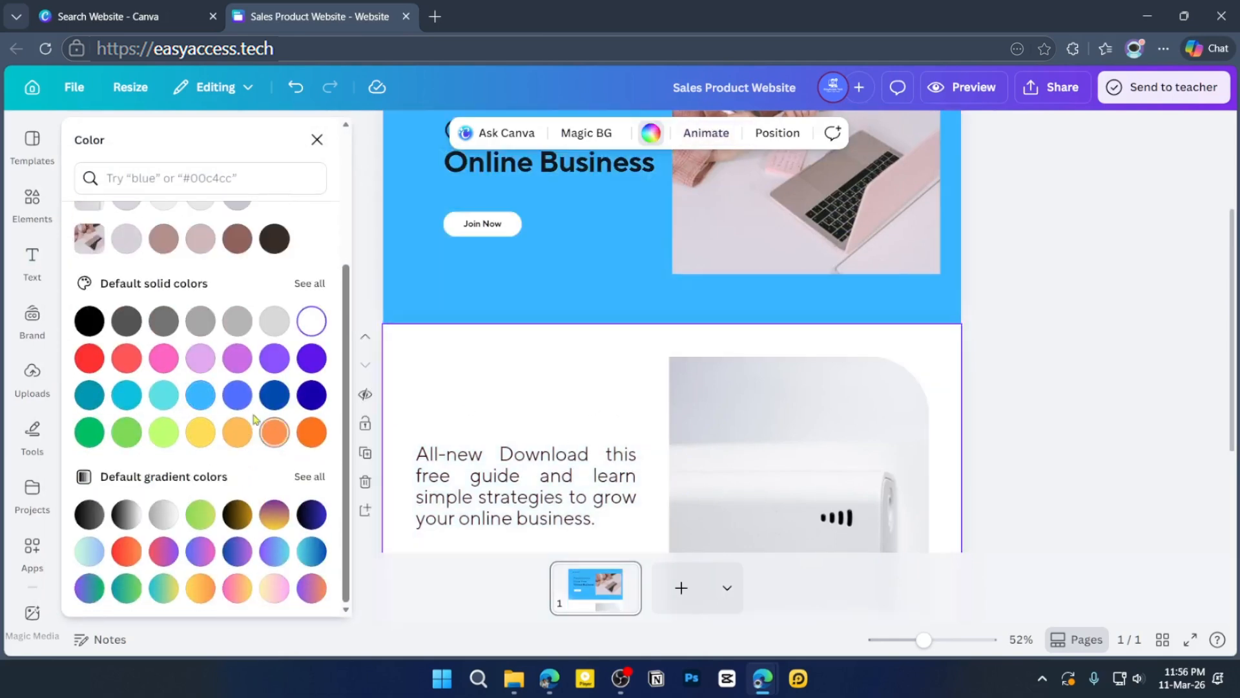
pyautogui.click(237, 395)
pyautogui.click(200, 396)
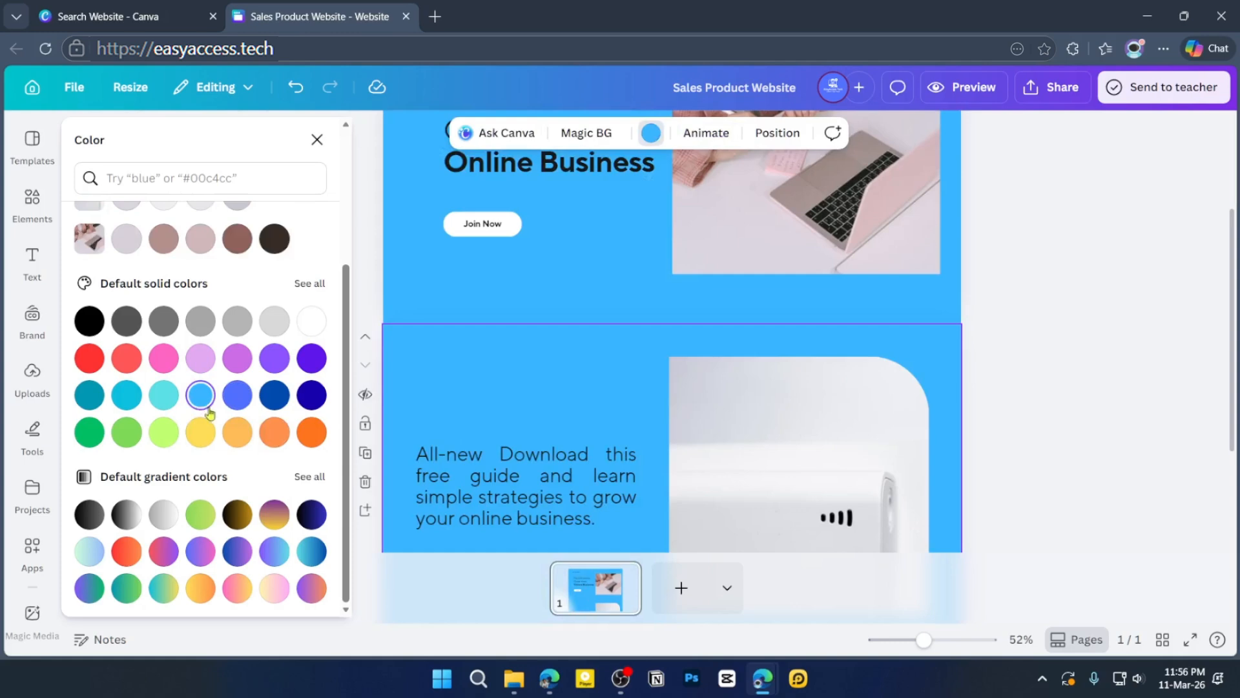
pyautogui.click(276, 557)
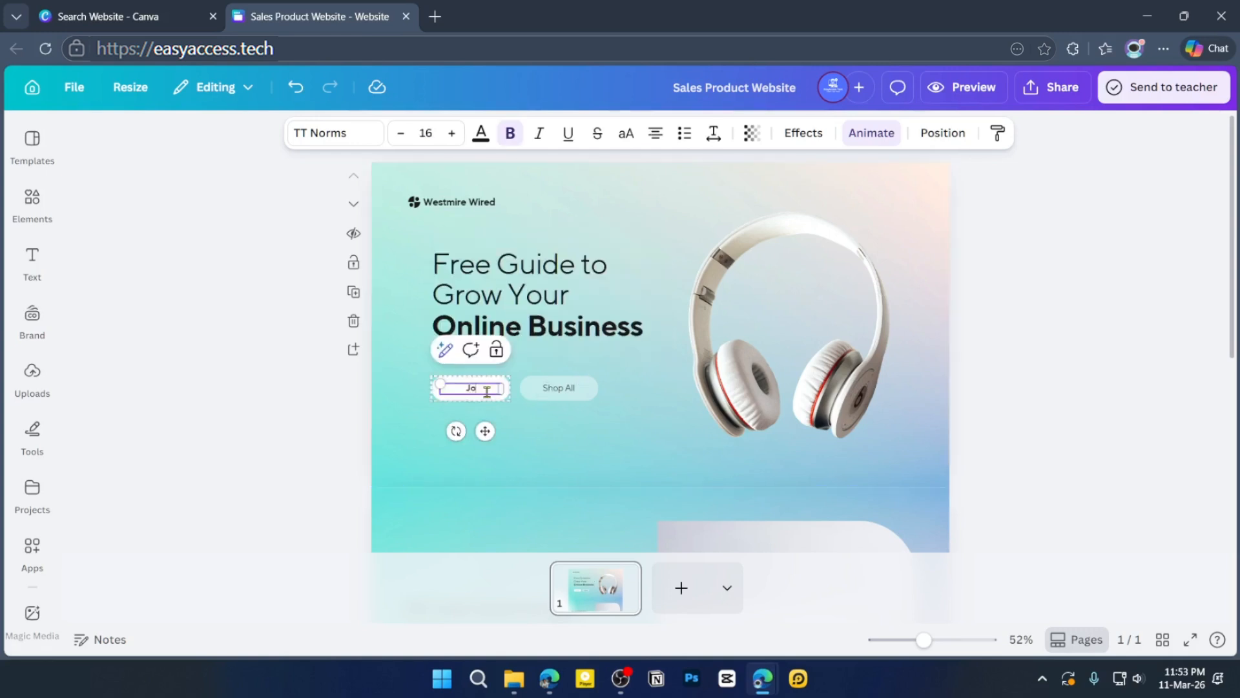
# - Set the first hero button's label to "Join Now" and open the Shop All label for editing
pyautogui.write('Join Now')
pyautogui.click(561, 388)
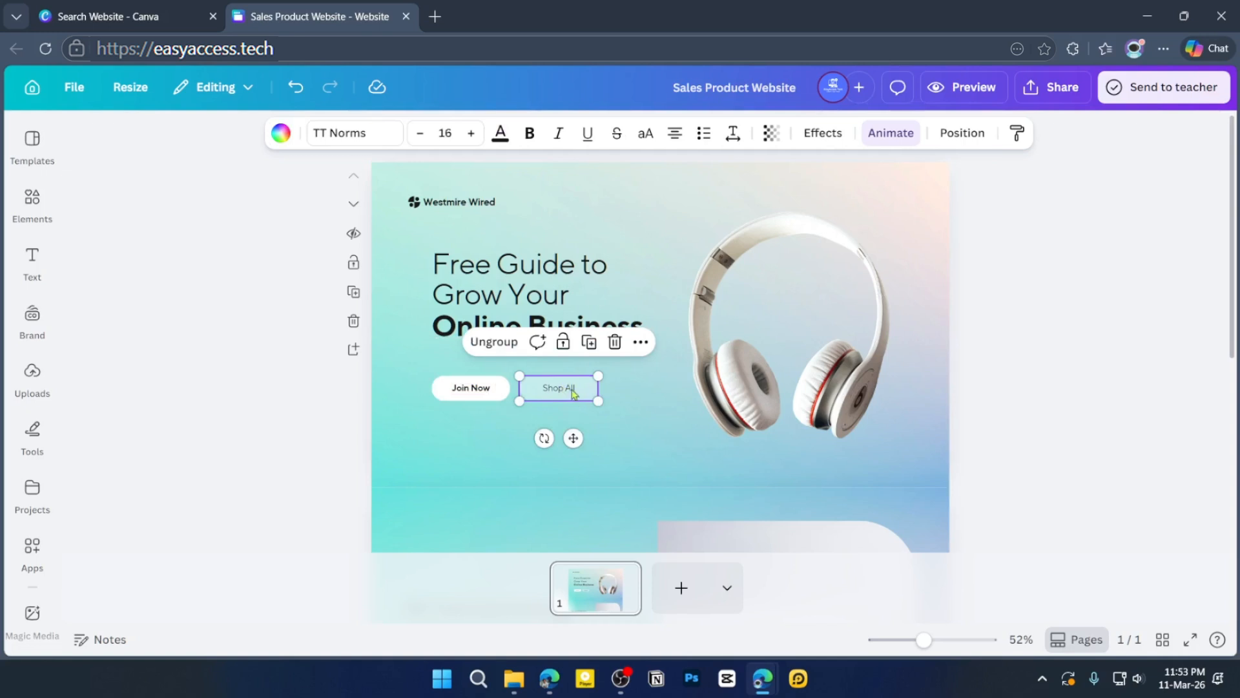
pyautogui.doubleClick(572, 389)
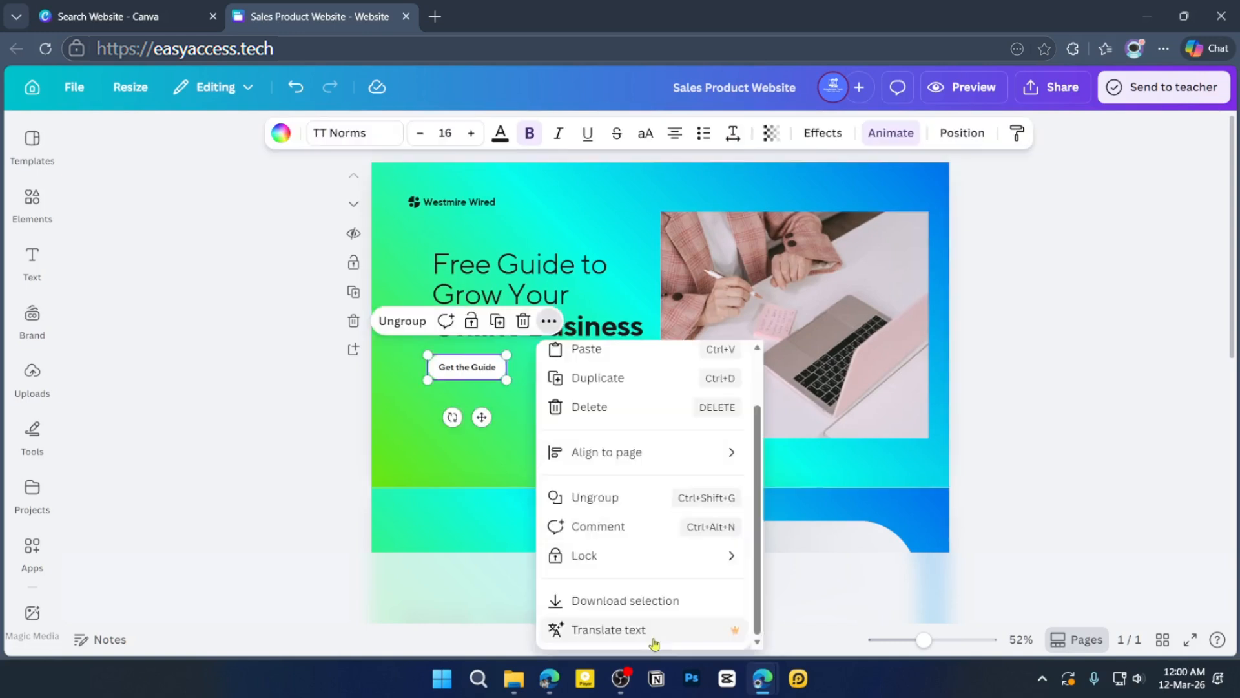
# - Review the Get the Guide button's additional options, close them, and reselect the button
pyautogui.scroll(2, 651, 553)
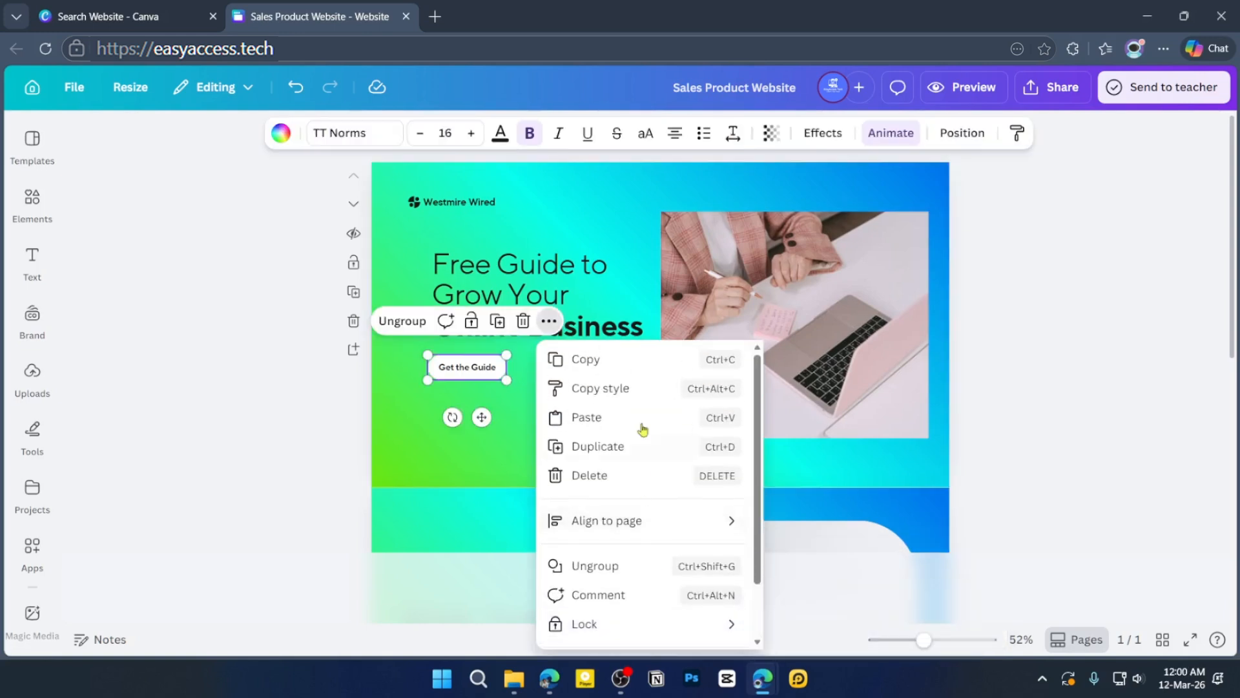
pyautogui.click(1023, 423)
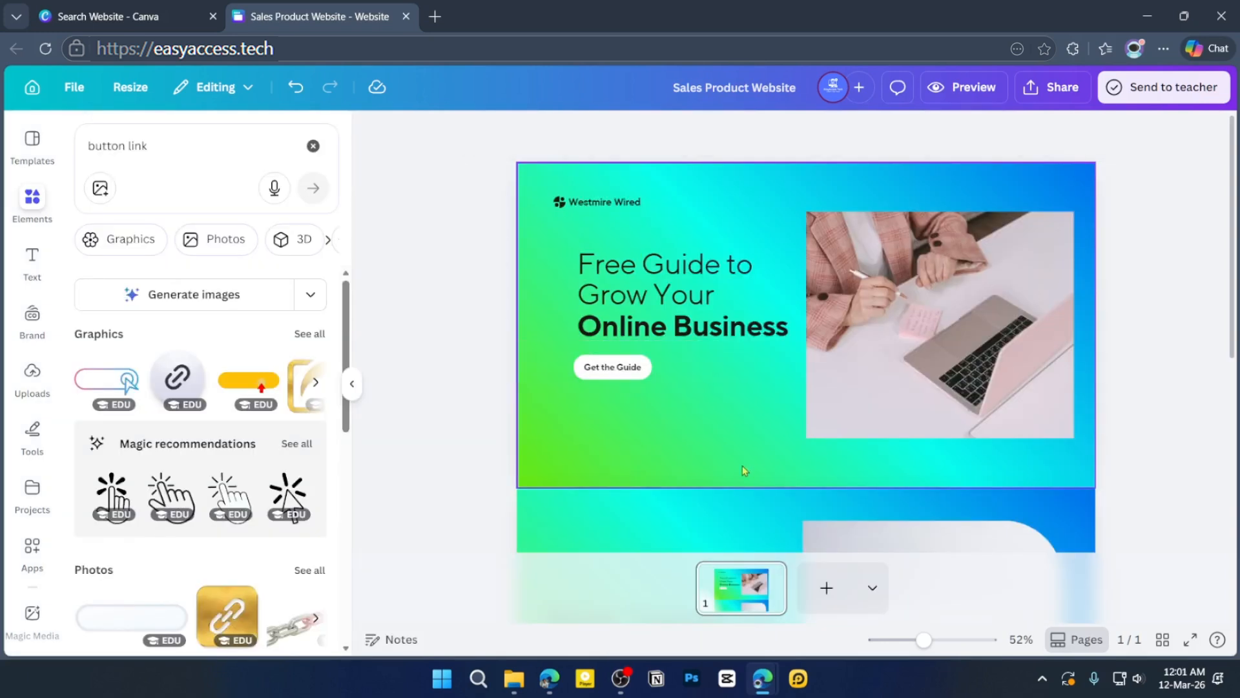
pyautogui.click(607, 368)
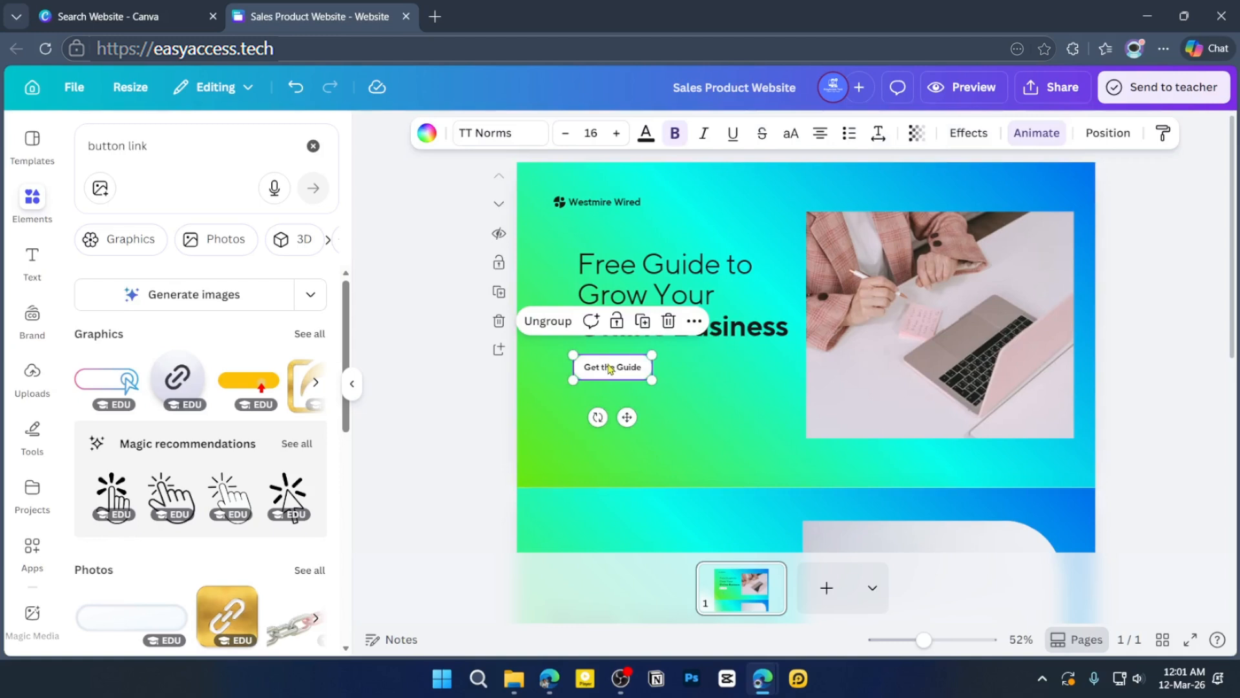